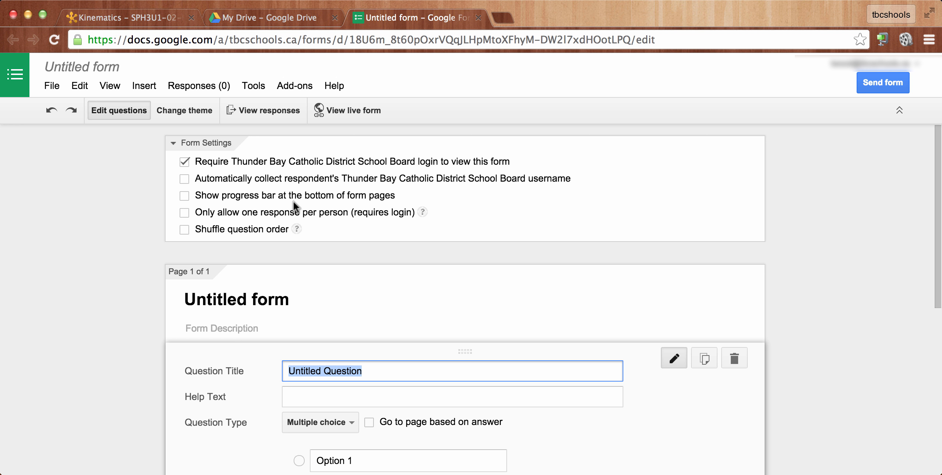
- Turn on automatic collection of respondents' usernames and title the form 'Test Form'
{"action": "left_click", "coordinate": [184, 179]}
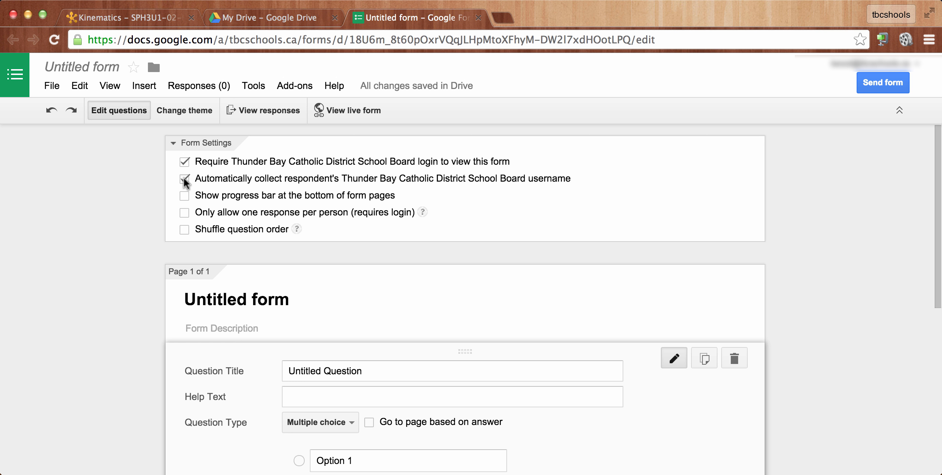
- Title the first question 'What is the colour of the sky?' and add the help text 'During the daytime'
{"action": "scroll", "coordinate": [865, 364], "scroll_direction": "down", "scroll_amount": 3}
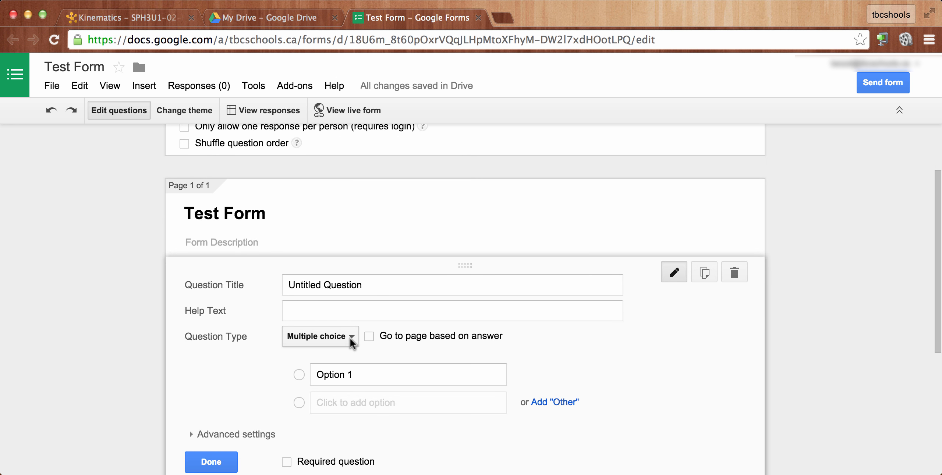
{"action": "left_click", "coordinate": [372, 287]}
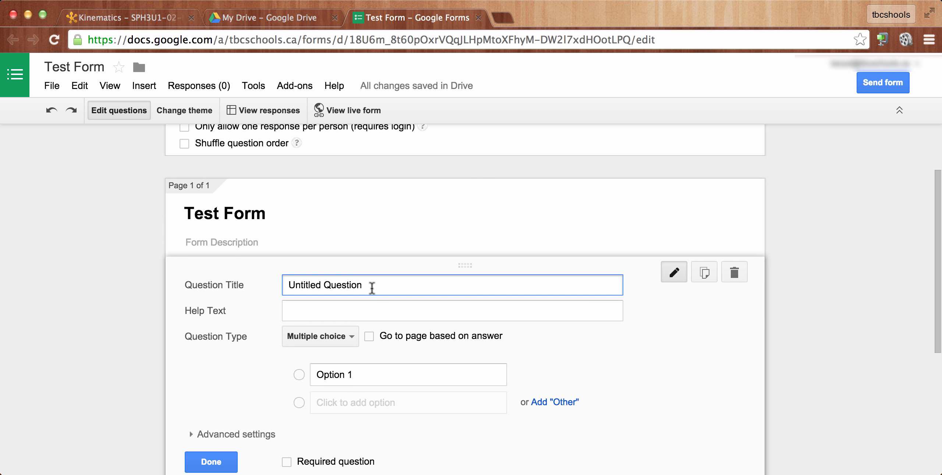
{"action": "key", "text": "BackSpace"}
{"action": "key", "text": "BackSpace"}
{"action": "key", "text": "BackSpace"}
{"action": "key", "text": "BackSpace"}
{"action": "key", "text": "BackSpace"}
{"action": "key", "text": "BackSpace"}
{"action": "key", "text": "BackSpace"}
{"action": "key", "text": "BackSpace"}
{"action": "key", "text": "BackSpace"}
{"action": "key", "text": "BackSpace"}
{"action": "key", "text": "BackSpace"}
{"action": "key", "text": "BackSpace"}
{"action": "key", "text": "BackSpace"}
{"action": "key", "text": "BackSpace"}
{"action": "key", "text": "BackSpace"}
{"action": "key", "text": "BackSpace"}
{"action": "key", "text": "BackSpace"}
{"action": "type", "text": "What is the colour of the sky?"}
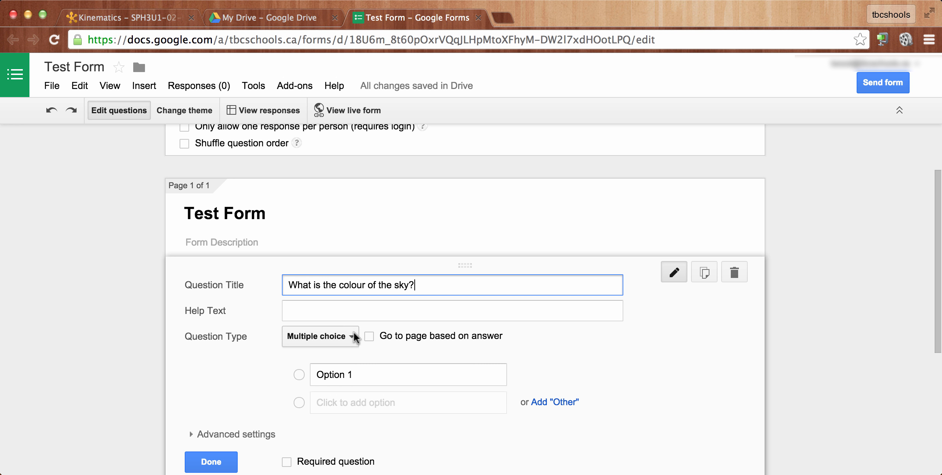
{"action": "left_click", "coordinate": [295, 315]}
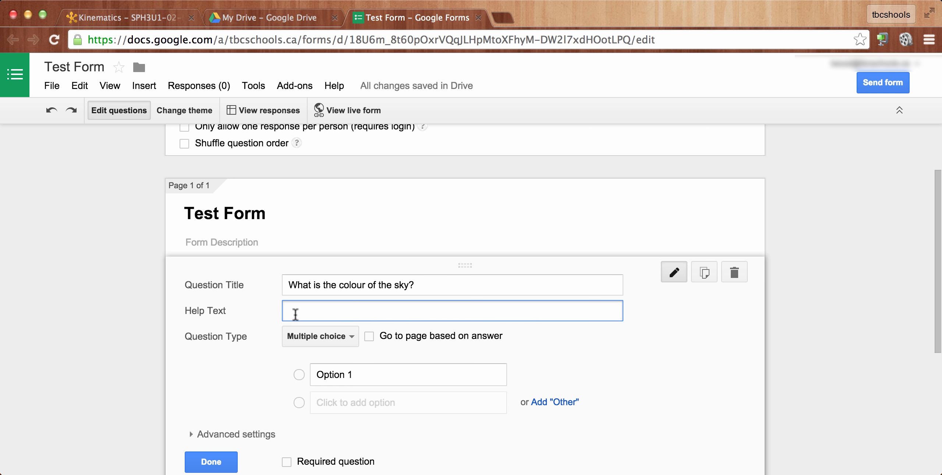
{"action": "type", "text": "During the daytime"}
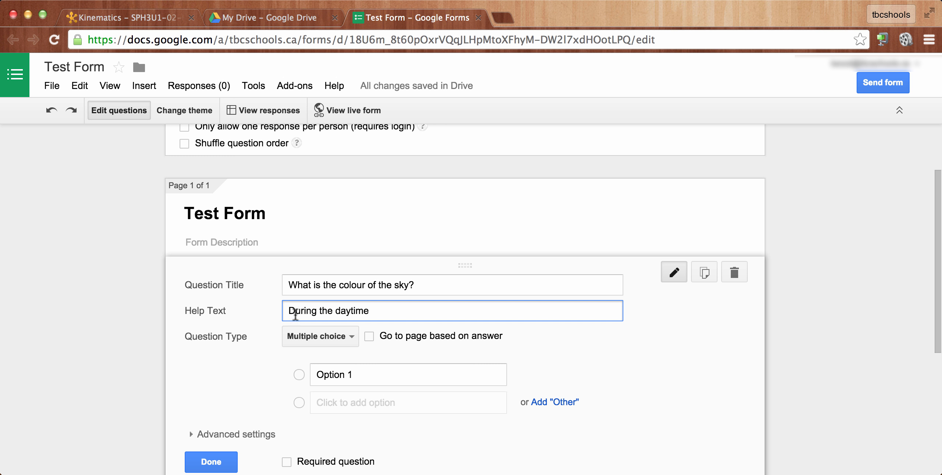
- Fill in the sky question's multiple-choice options as blue, green, orange and red
{"action": "scroll", "coordinate": [348, 342], "scroll_direction": "down", "scroll_amount": 1}
{"action": "left_click", "coordinate": [347, 340]}
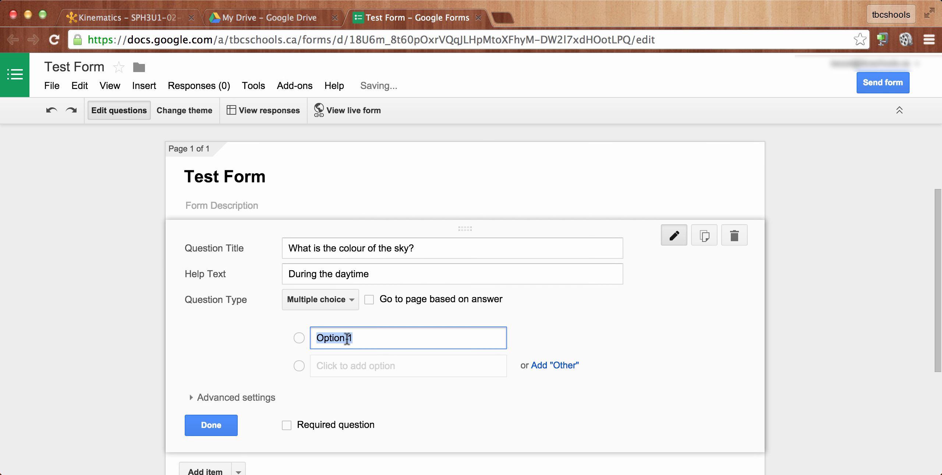
{"action": "type", "text": "blue"}
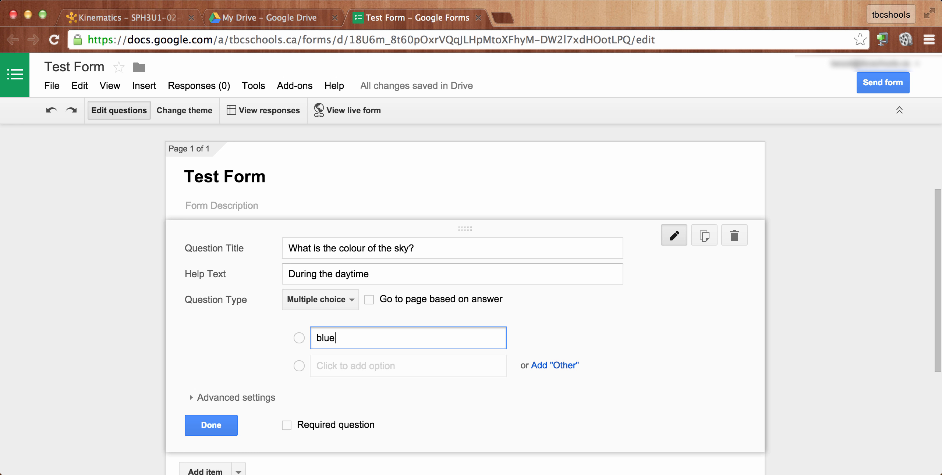
{"action": "key", "text": "Return"}
{"action": "type", "text": "green"}
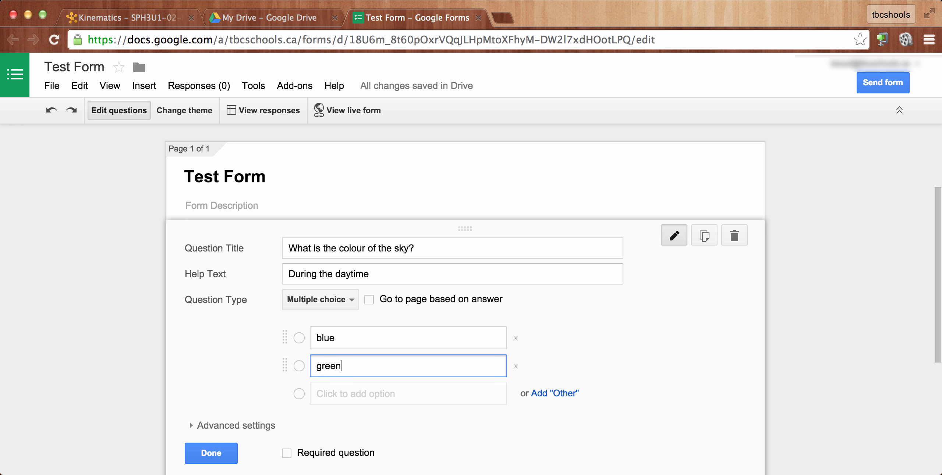
{"action": "key", "text": "Return"}
{"action": "type", "text": "ora"}
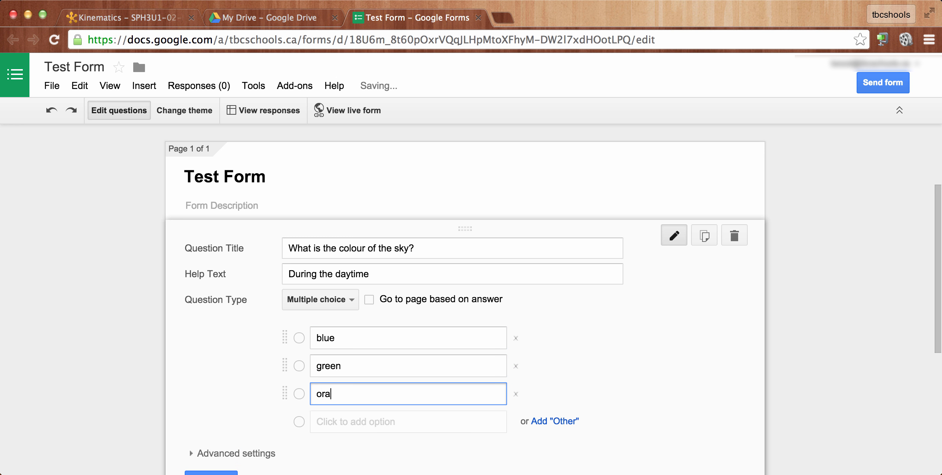
{"action": "type", "text": "nge"}
{"action": "key", "text": "Return"}
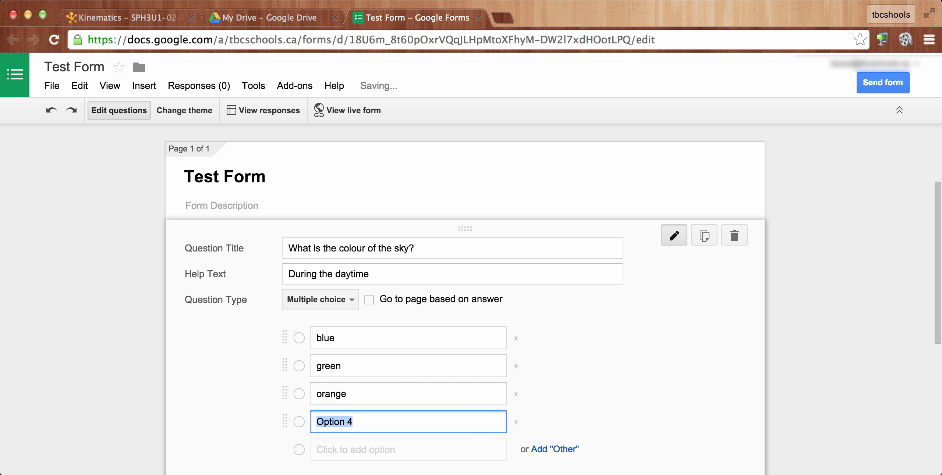
{"action": "type", "text": "red"}
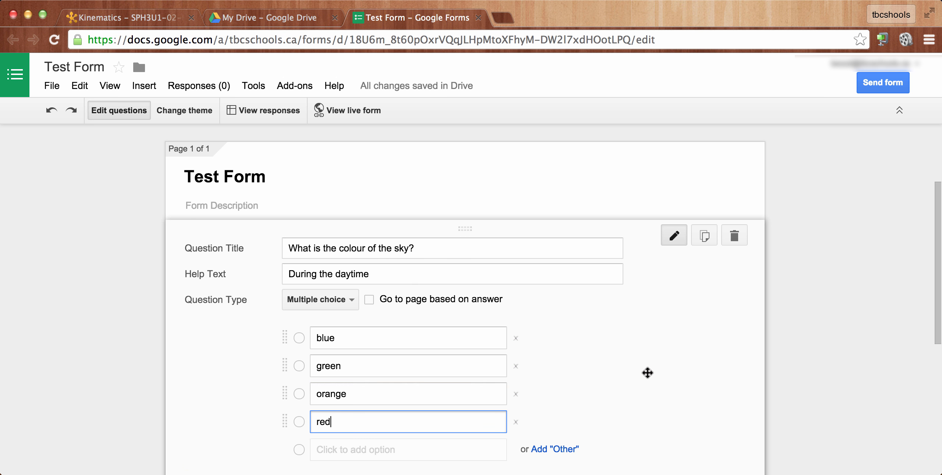
- Make the sky colour question required and finish editing it
{"action": "scroll", "coordinate": [647, 373], "scroll_direction": "down", "scroll_amount": 4}
{"action": "left_click", "coordinate": [285, 373]}
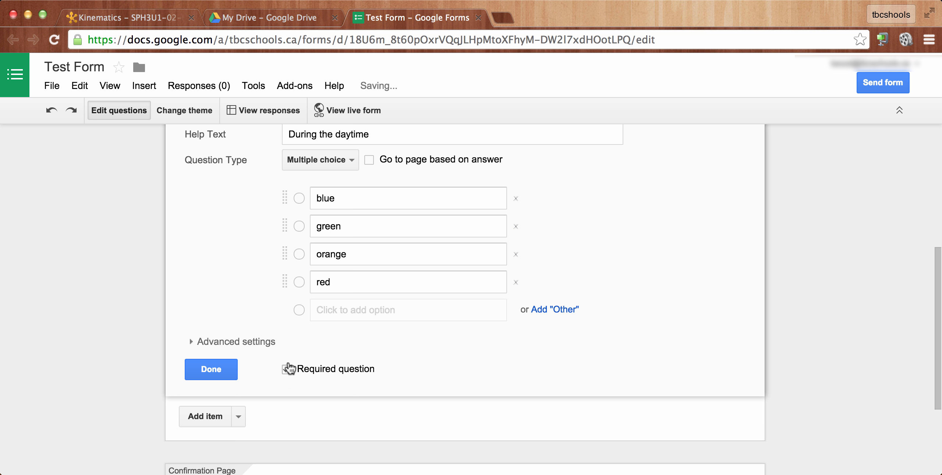
{"action": "left_click", "coordinate": [203, 374]}
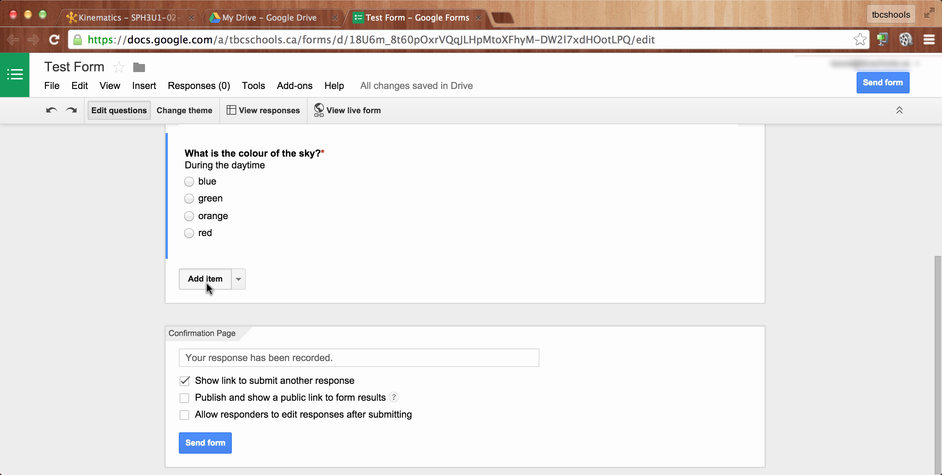
- Add a required text question titled 'What colour is the sun?'
{"action": "left_click", "coordinate": [206, 282]}
{"action": "type", "text": "What colour is the sun?"}
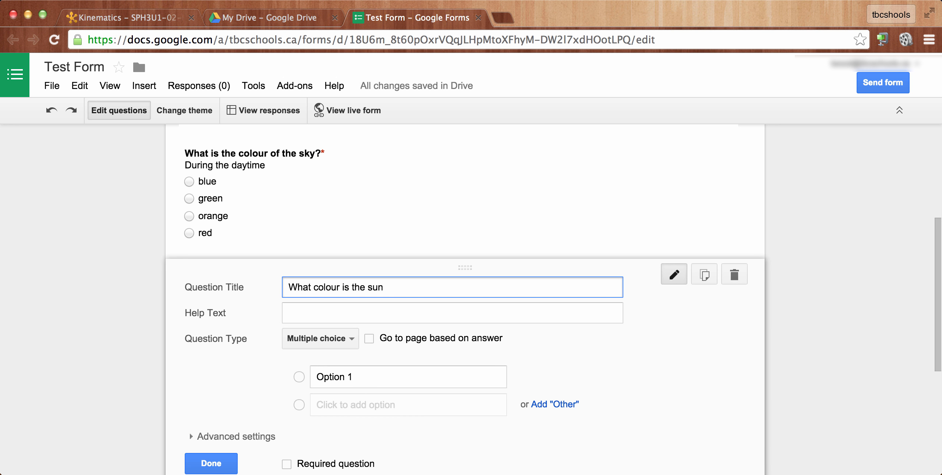
{"action": "left_click", "coordinate": [354, 338]}
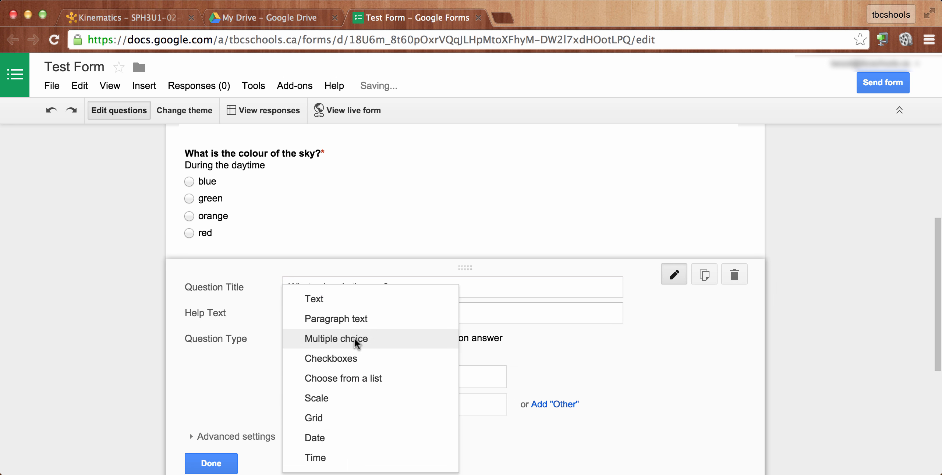
{"action": "left_click", "coordinate": [326, 298]}
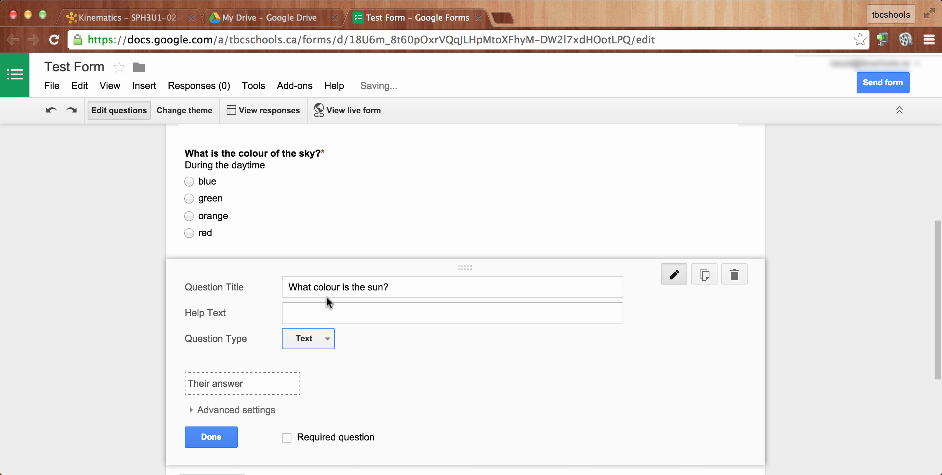
{"action": "left_click", "coordinate": [287, 438]}
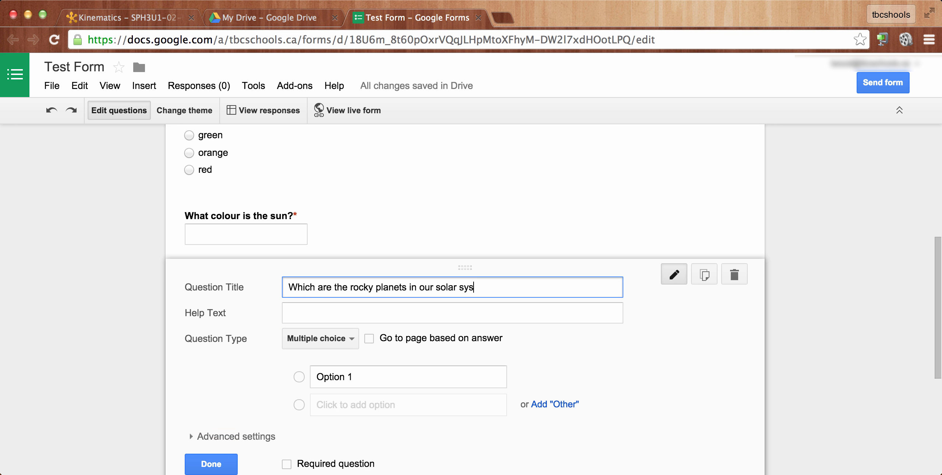
- Add the required checkboxes question 'Which are the rocky planets in our solar system?' with options Venus, Mars, Jupiter, Saturn, Earth, Neptune and Mercury
{"action": "type", "text": "tem?"}
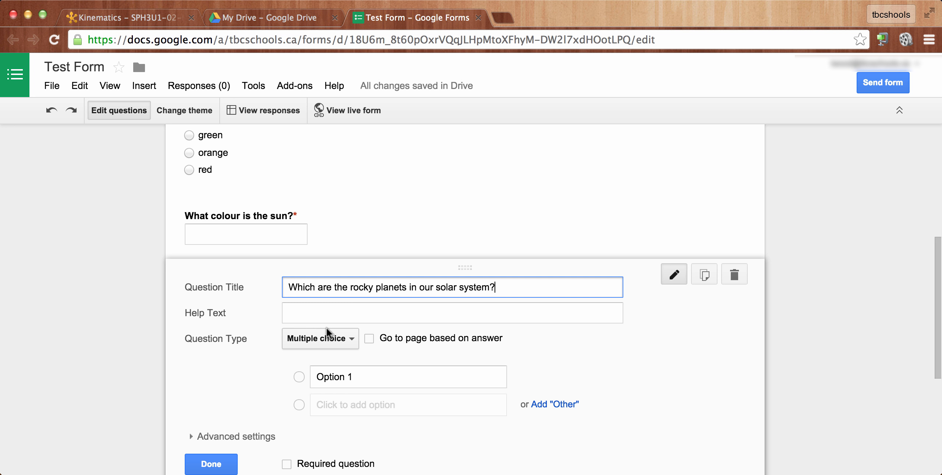
{"action": "left_click", "coordinate": [348, 337]}
{"action": "scroll", "coordinate": [500, 353], "scroll_direction": "down", "scroll_amount": 3}
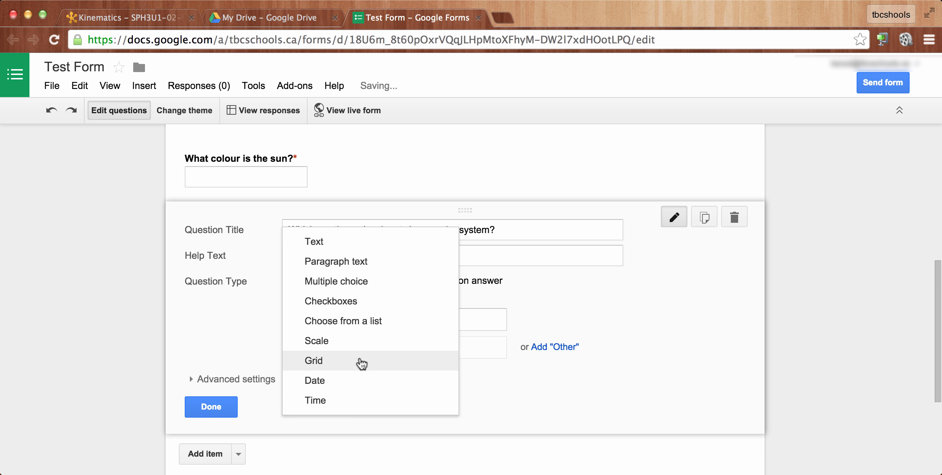
{"action": "left_click", "coordinate": [337, 306]}
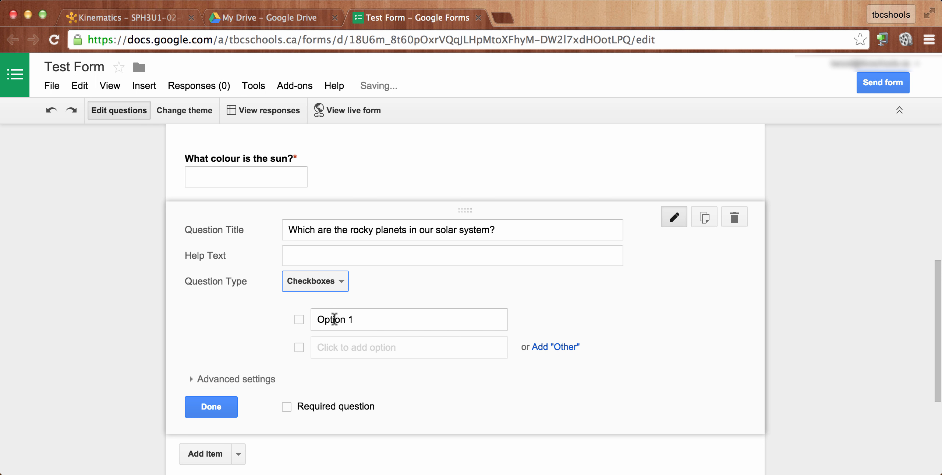
{"action": "left_click", "coordinate": [332, 319]}
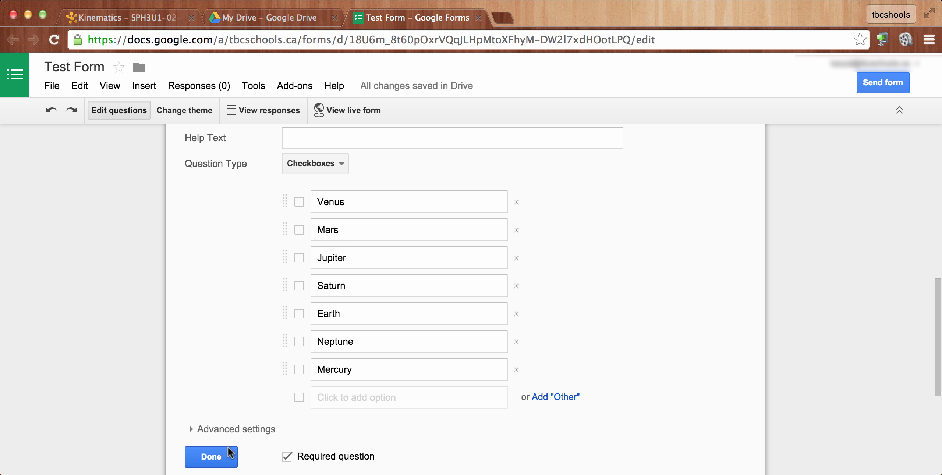
{"action": "left_click", "coordinate": [211, 457]}
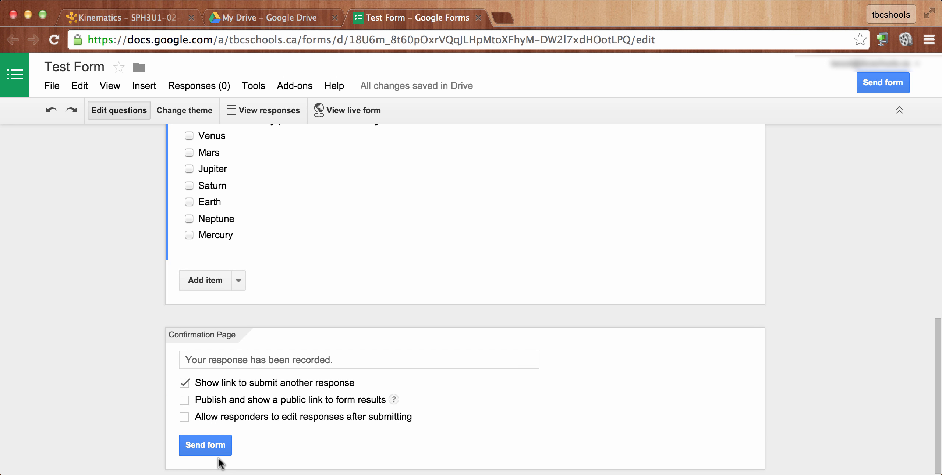
- Open the live form and answer blue for the sky's colour and yellow for the sun's
{"action": "left_click", "coordinate": [351, 108]}
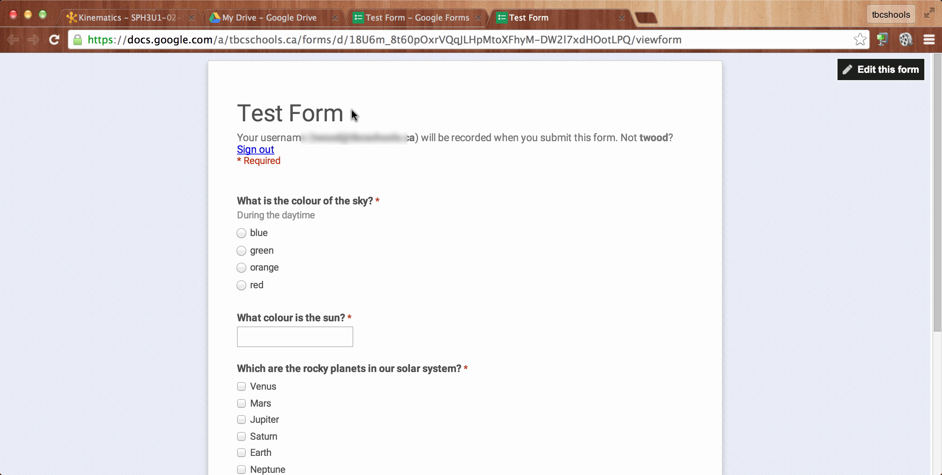
{"action": "scroll", "coordinate": [474, 204], "scroll_direction": "down", "scroll_amount": 10}
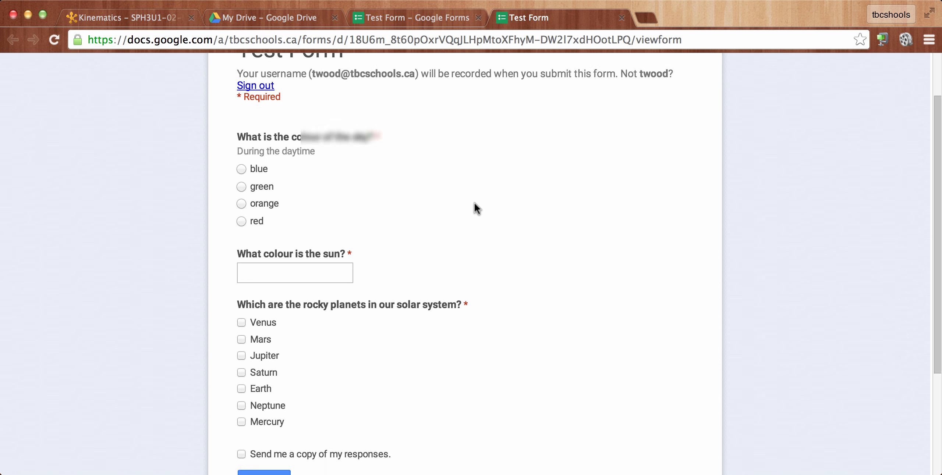
{"action": "scroll", "coordinate": [475, 203], "scroll_direction": "up", "scroll_amount": 10}
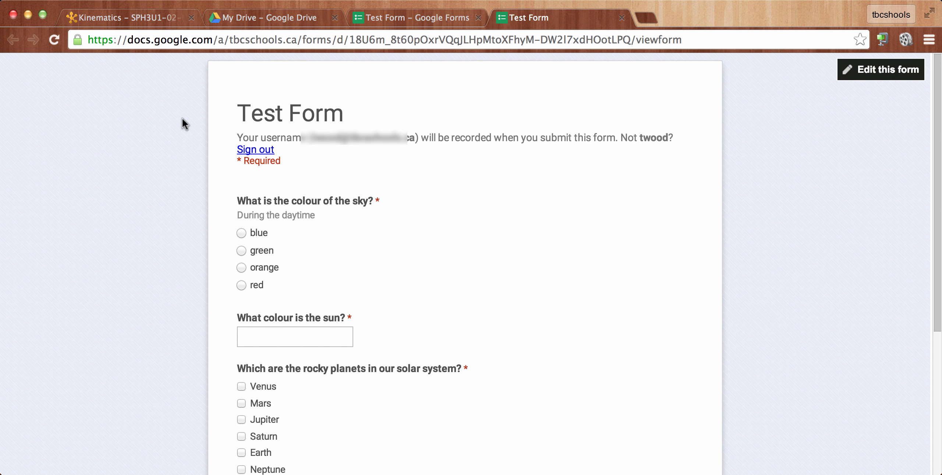
{"action": "left_click", "coordinate": [239, 236]}
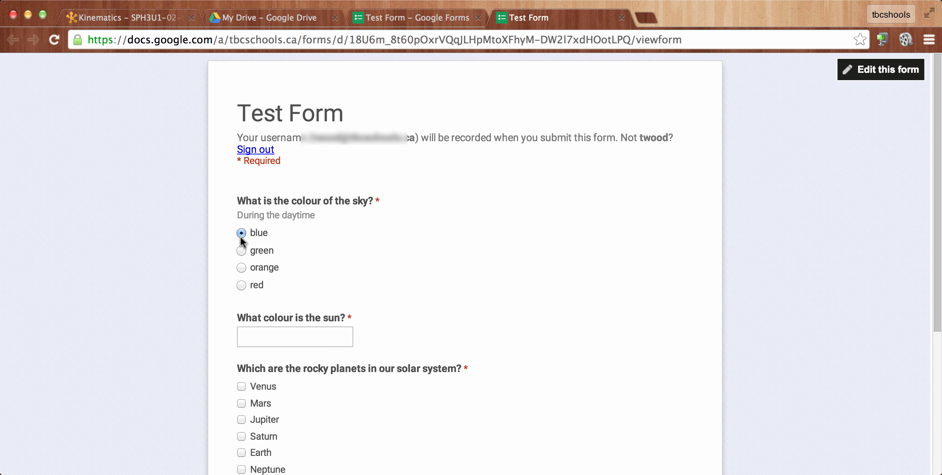
{"action": "left_click", "coordinate": [263, 339]}
{"action": "type", "text": "ye"}
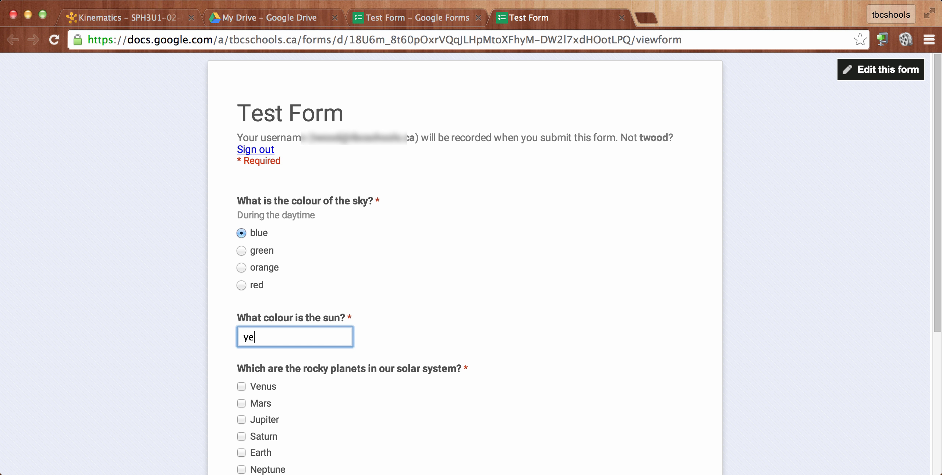
{"action": "type", "text": "llow"}
- Choose Venus, Mars, Earth and Mercury as the rocky planets and submit the response
{"action": "scroll", "coordinate": [448, 353], "scroll_direction": "down", "scroll_amount": 3}
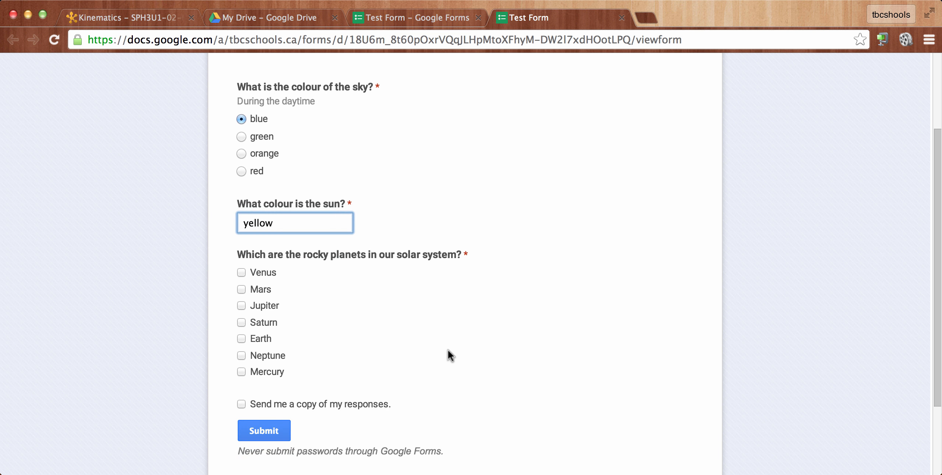
{"action": "left_click", "coordinate": [241, 273]}
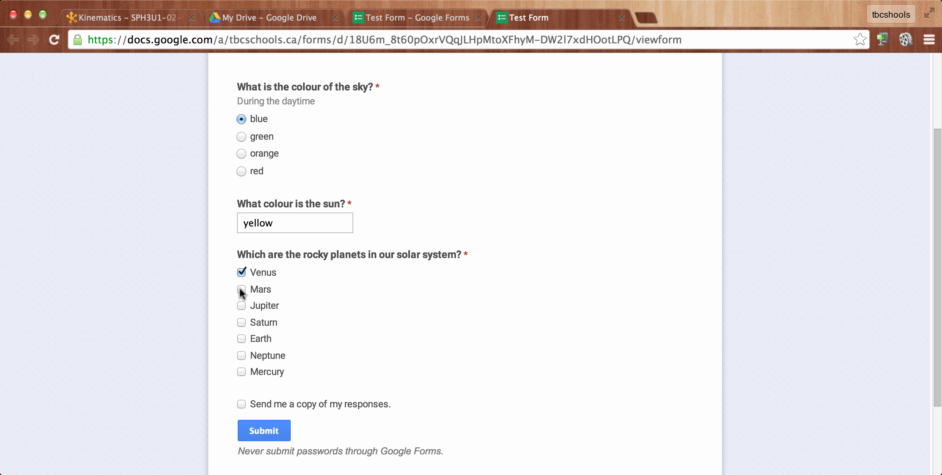
{"action": "left_click", "coordinate": [241, 339]}
{"action": "left_click", "coordinate": [241, 372]}
{"action": "scroll", "coordinate": [353, 396], "scroll_direction": "down", "scroll_amount": 3}
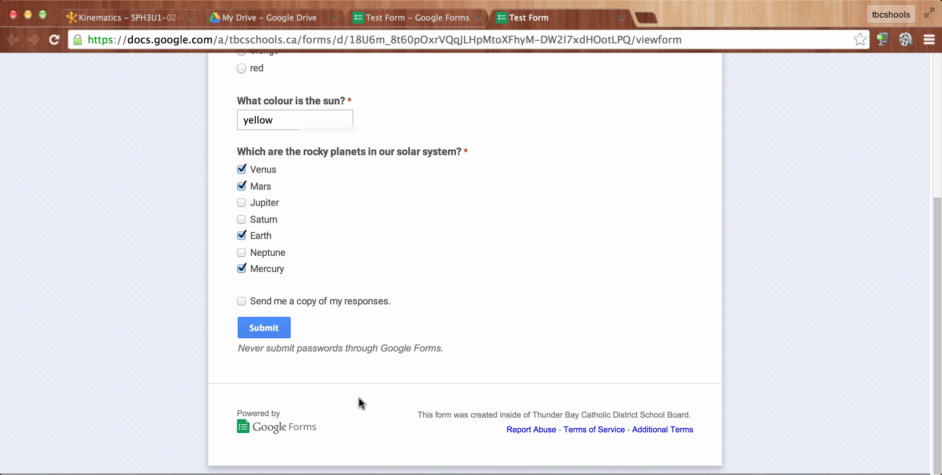
{"action": "left_click", "coordinate": [244, 328]}
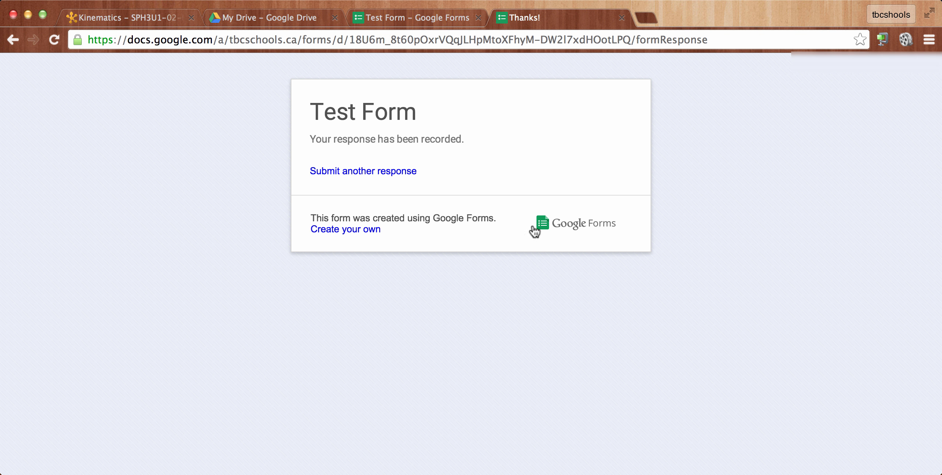
- Close the submitted form and examine the recorded responses in the linked spreadsheet, closing it when done
{"action": "left_click", "coordinate": [621, 18]}
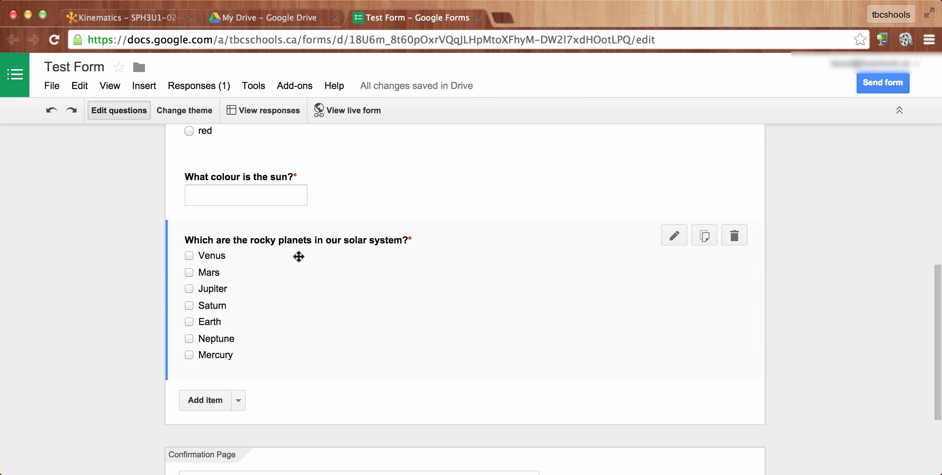
{"action": "scroll", "coordinate": [313, 256], "scroll_direction": "up", "scroll_amount": 15}
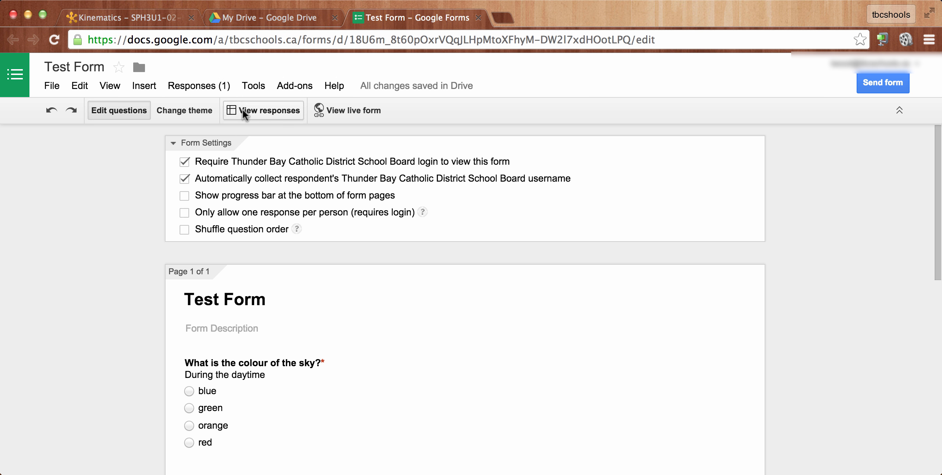
{"action": "left_click", "coordinate": [274, 109]}
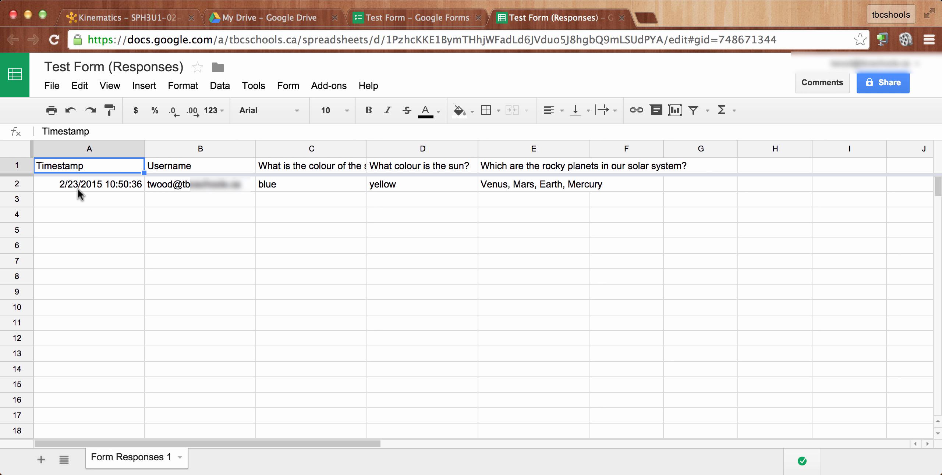
{"action": "left_click", "coordinate": [622, 17]}
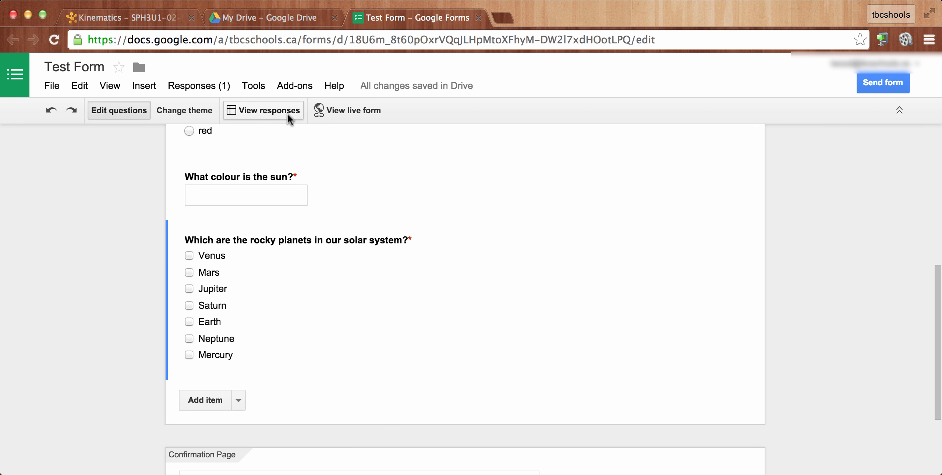
- Open the summary of responses, review the charts for each question, and close it
{"action": "left_click", "coordinate": [209, 88]}
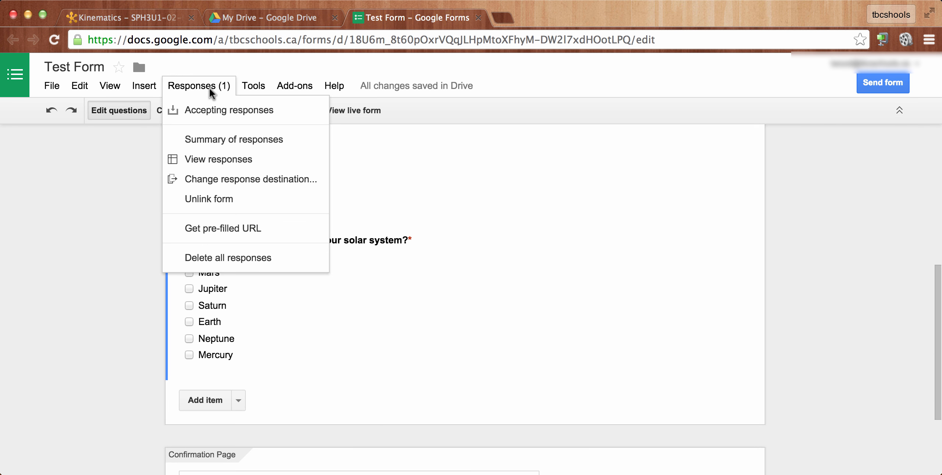
{"action": "left_click", "coordinate": [195, 141]}
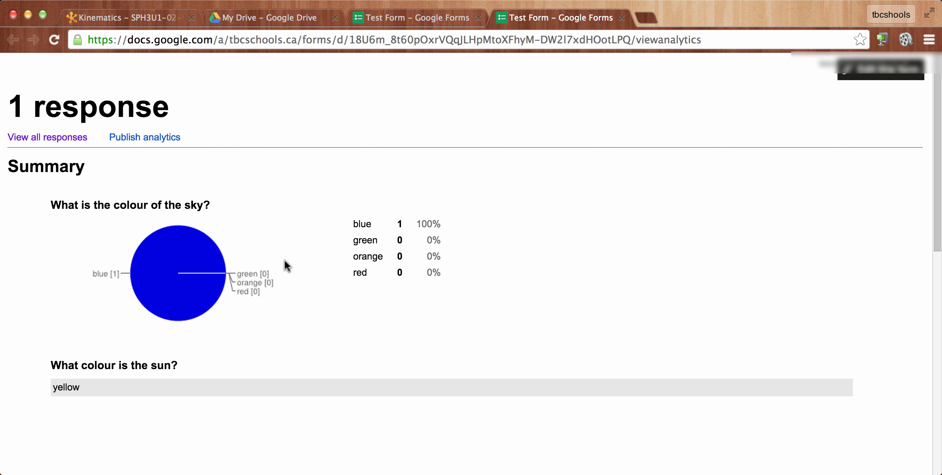
{"action": "scroll", "coordinate": [286, 265], "scroll_direction": "down", "scroll_amount": 4}
{"action": "scroll", "coordinate": [284, 260], "scroll_direction": "down", "scroll_amount": 3}
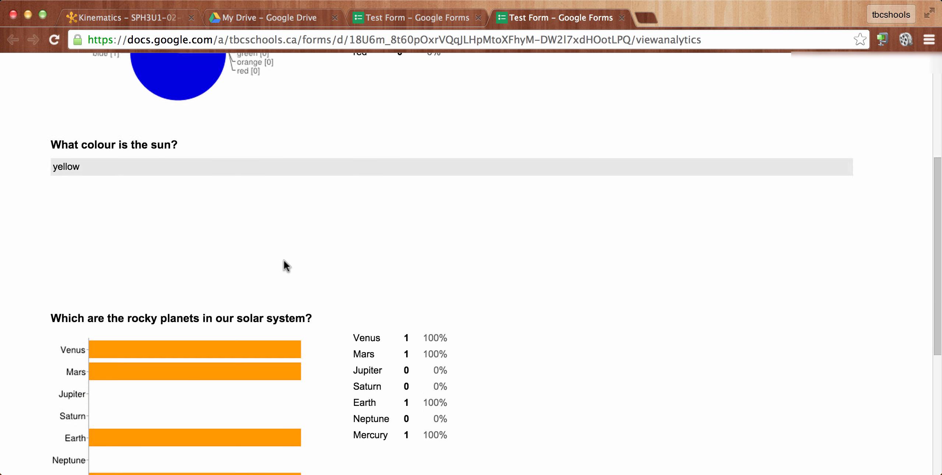
{"action": "key", "text": "super+w"}
- Change the form's theme to Fireworks
{"action": "scroll", "coordinate": [403, 272], "scroll_direction": "up", "scroll_amount": 8}
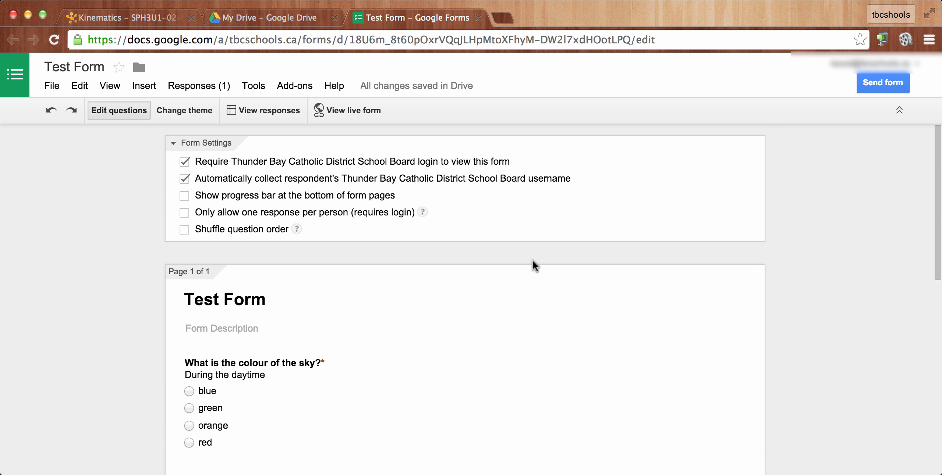
{"action": "left_click", "coordinate": [180, 111]}
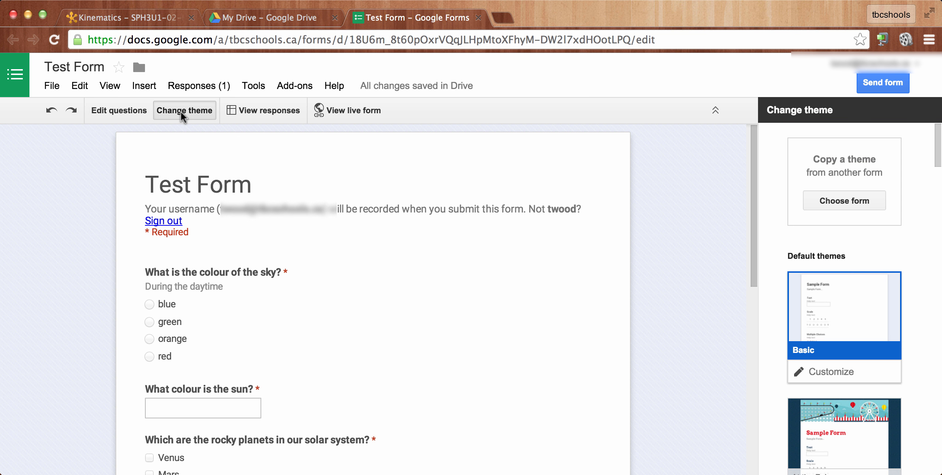
{"action": "scroll", "coordinate": [843, 287], "scroll_direction": "down", "scroll_amount": 8}
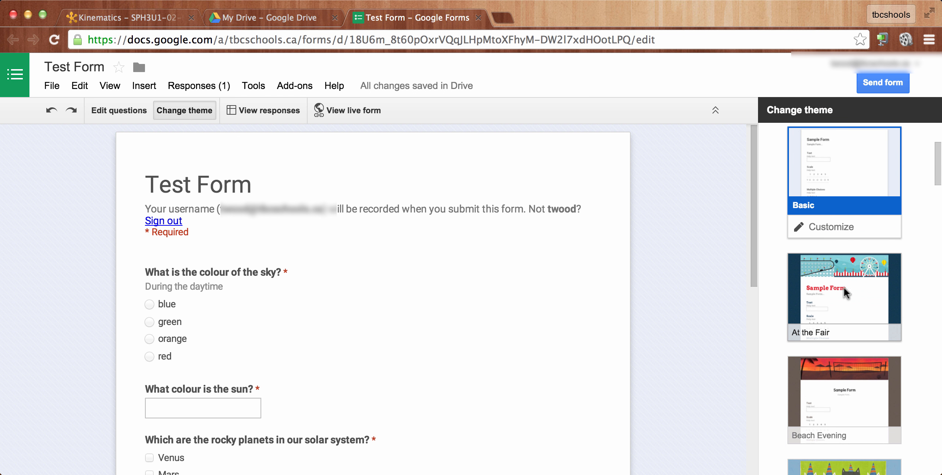
{"action": "scroll", "coordinate": [838, 283], "scroll_direction": "down", "scroll_amount": 10}
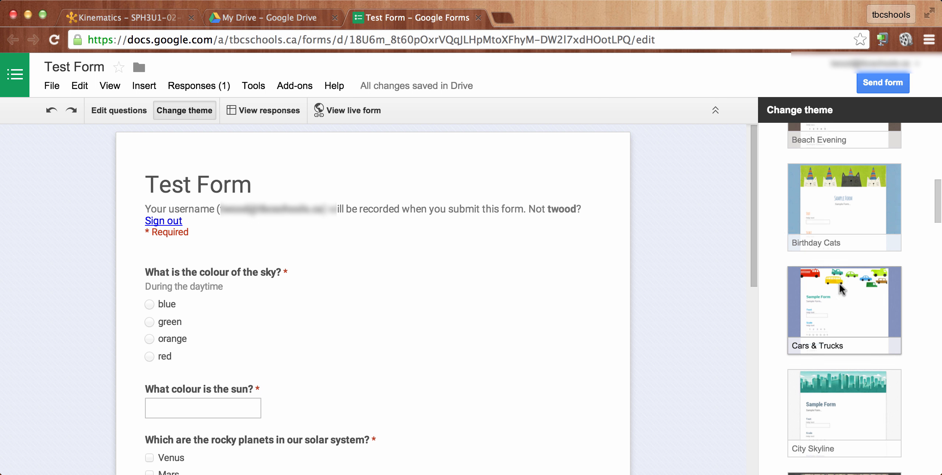
{"action": "scroll", "coordinate": [838, 284], "scroll_direction": "down", "scroll_amount": 3}
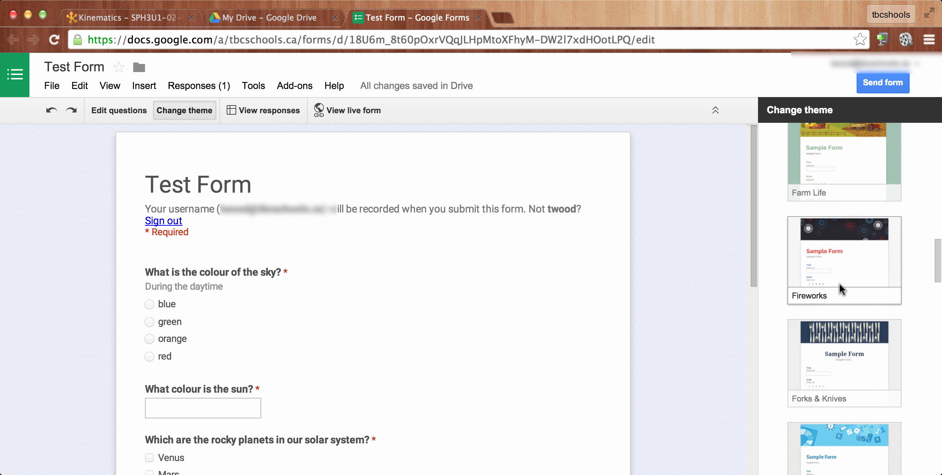
{"action": "left_click", "coordinate": [838, 284]}
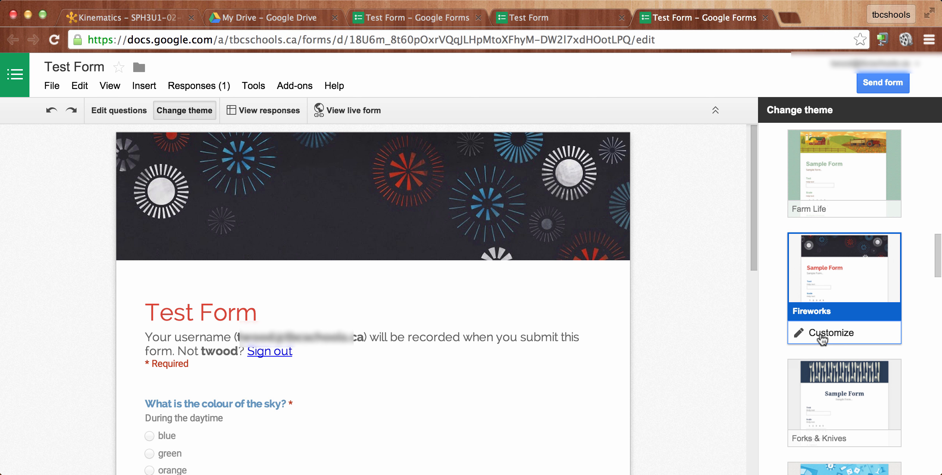
- Customize the Fireworks theme by replacing its header image with the rocket-in-space illustration
{"action": "left_click", "coordinate": [824, 334]}
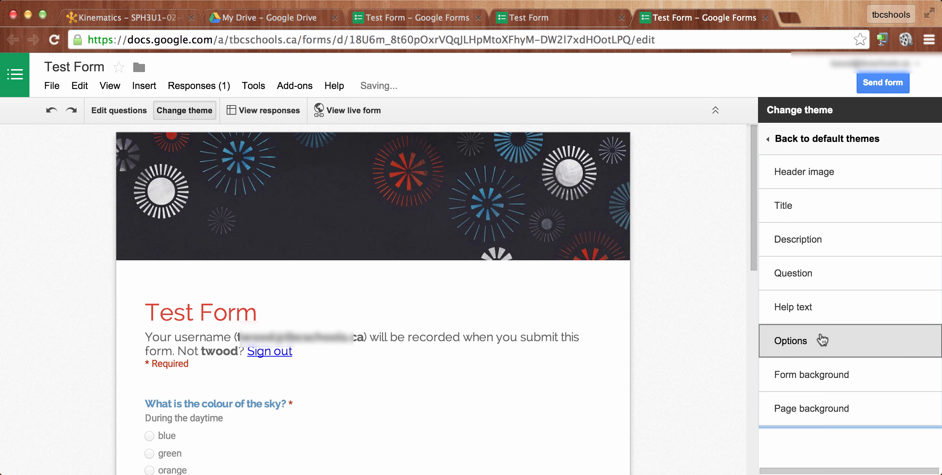
{"action": "left_click", "coordinate": [788, 175]}
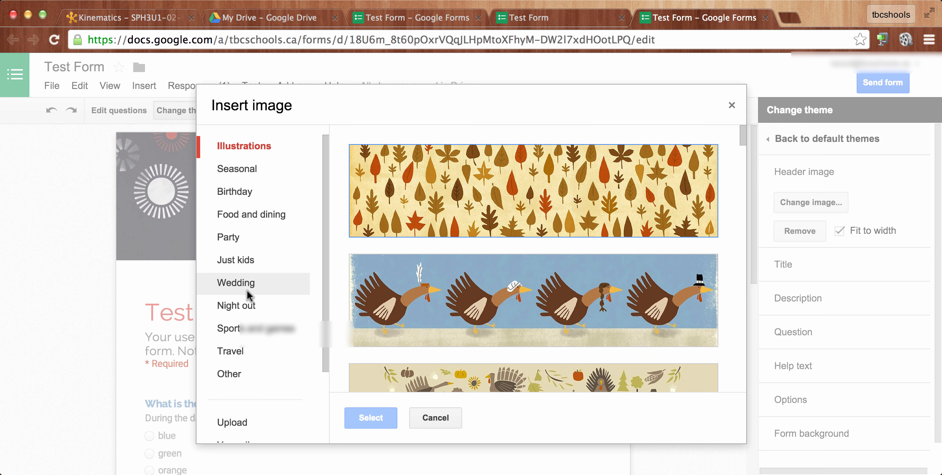
{"action": "scroll", "coordinate": [465, 241], "scroll_direction": "down", "scroll_amount": 10}
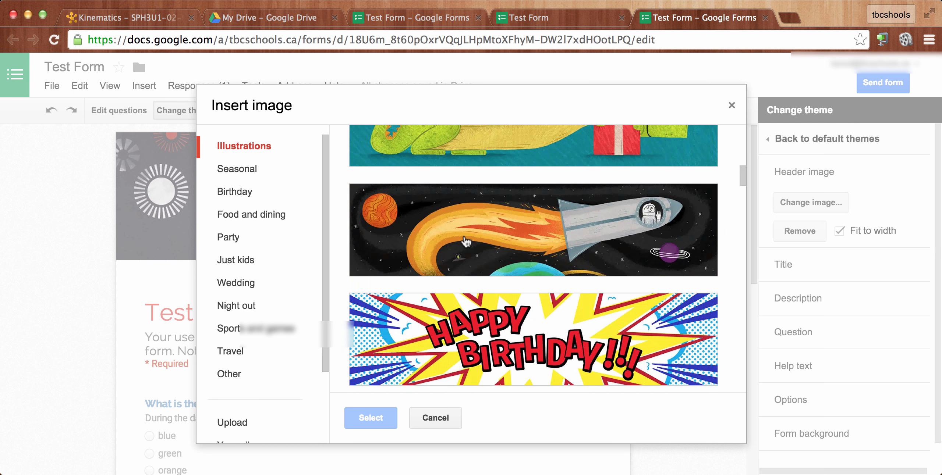
{"action": "scroll", "coordinate": [466, 242], "scroll_direction": "up", "scroll_amount": 1}
{"action": "left_click", "coordinate": [558, 259]}
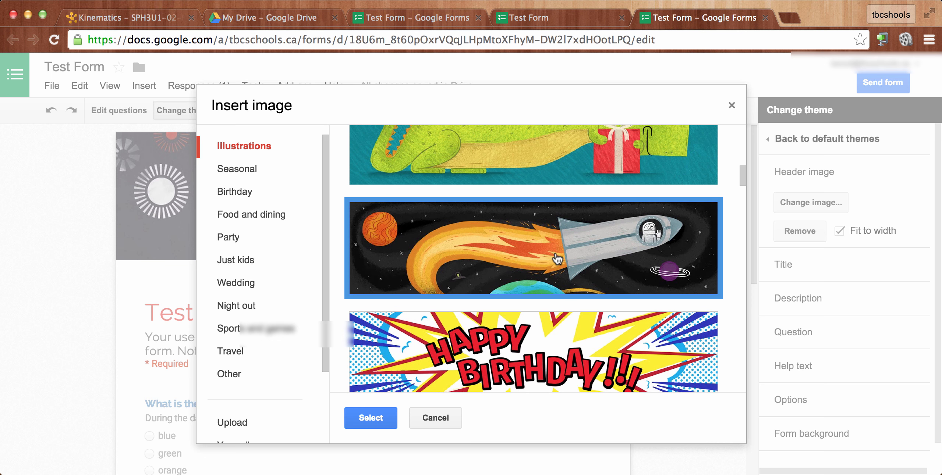
{"action": "left_click", "coordinate": [368, 420]}
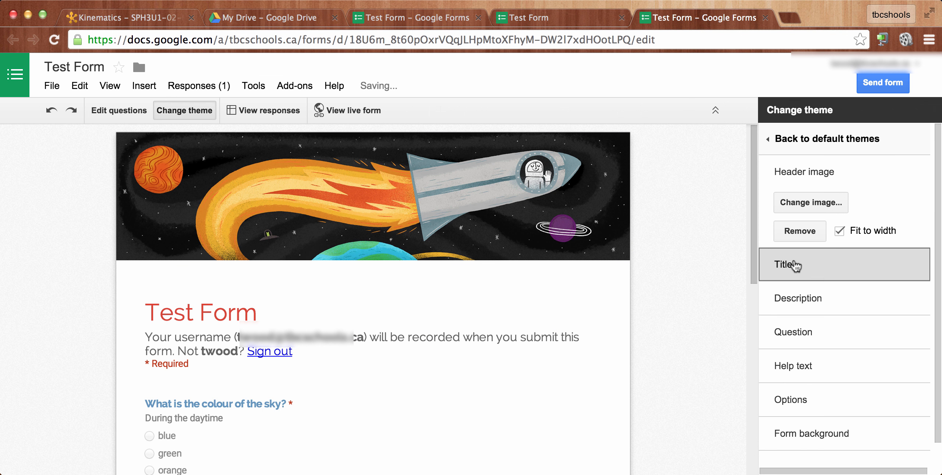
- Examine the theme's text formatting settings for the title and the answer options
{"action": "left_click", "coordinate": [793, 265]}
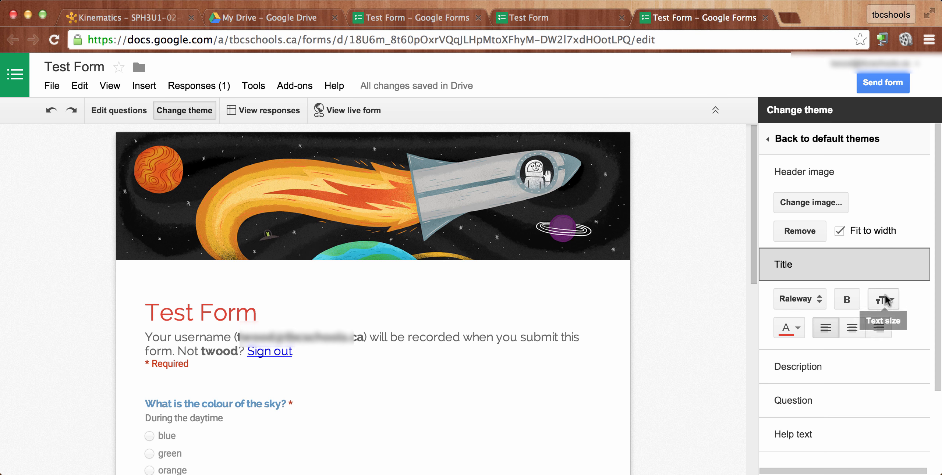
{"action": "left_click", "coordinate": [798, 359]}
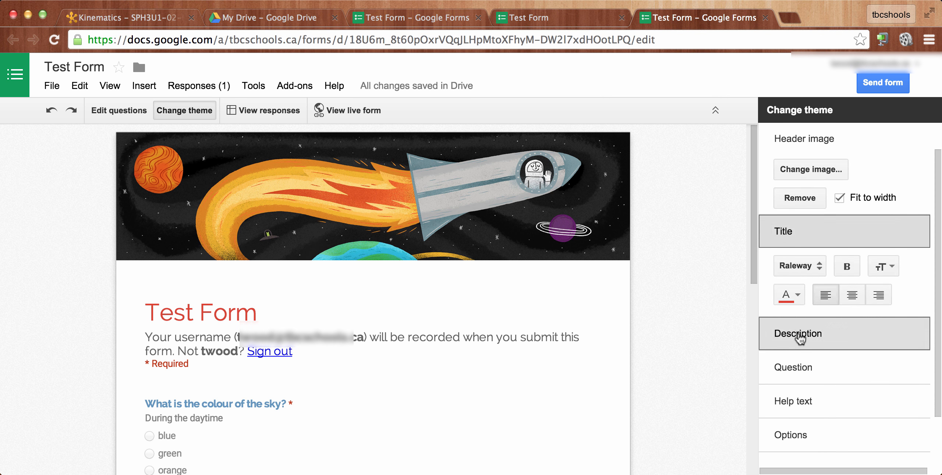
{"action": "scroll", "coordinate": [795, 347], "scroll_direction": "down", "scroll_amount": 2}
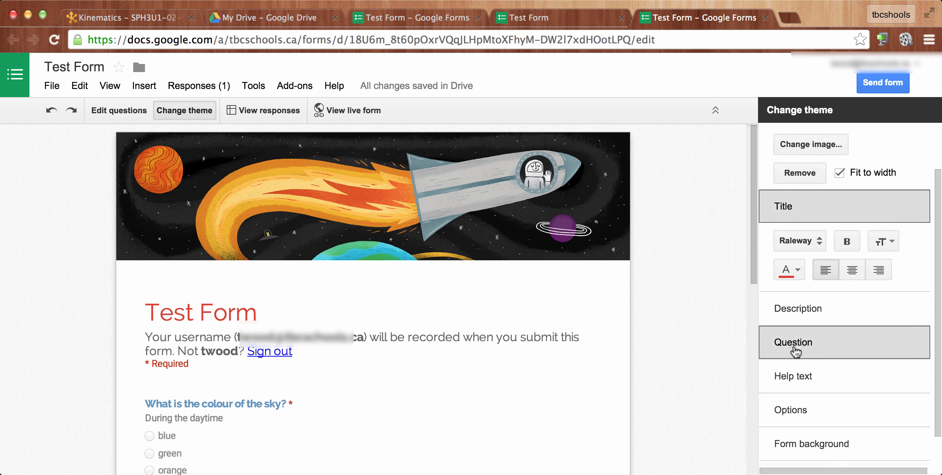
{"action": "left_click", "coordinate": [794, 383]}
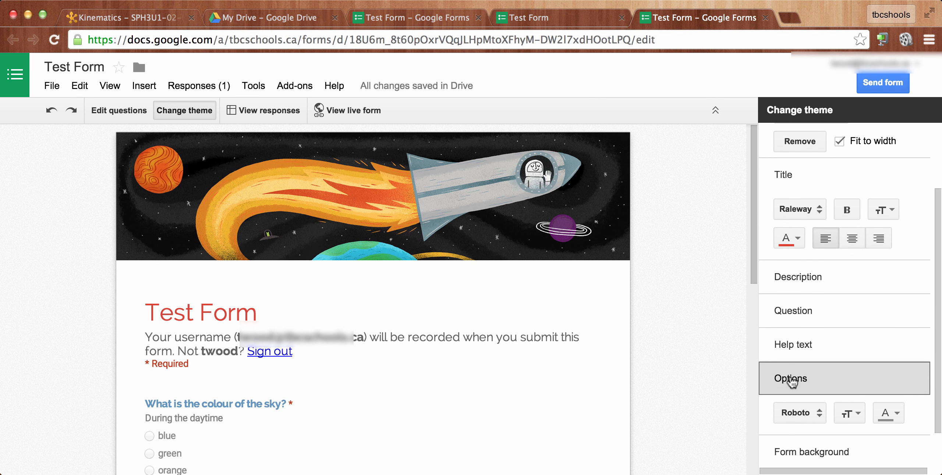
{"action": "scroll", "coordinate": [791, 382], "scroll_direction": "down", "scroll_amount": 1}
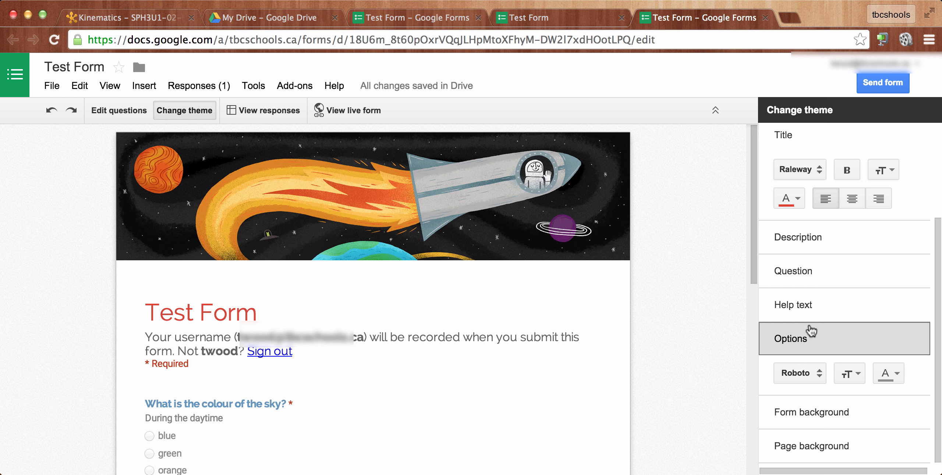
- Try a dark grey fill for the form background and settle on a light grey one
{"action": "left_click", "coordinate": [805, 413]}
{"action": "scroll", "coordinate": [816, 440], "scroll_direction": "down", "scroll_amount": 1}
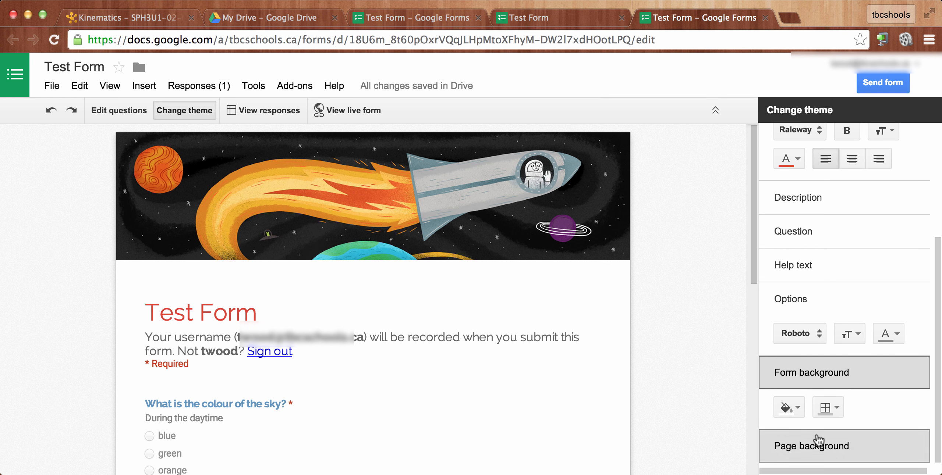
{"action": "left_click", "coordinate": [799, 410]}
{"action": "left_click", "coordinate": [838, 381]}
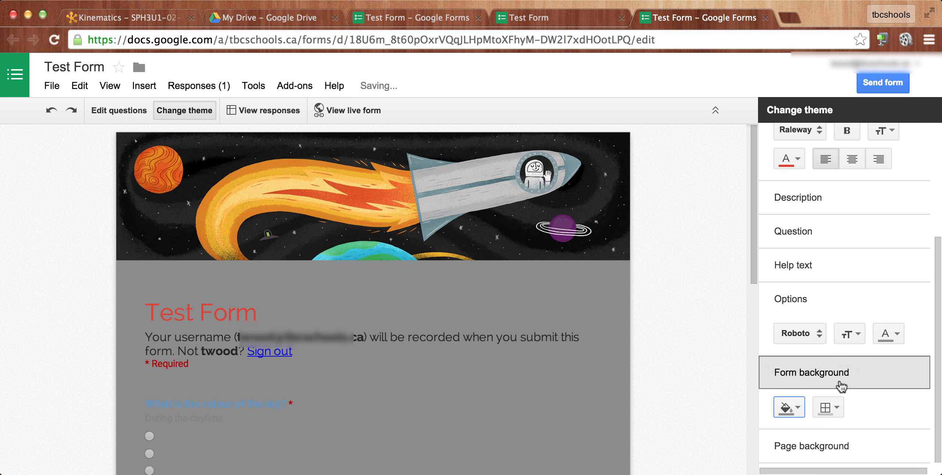
{"action": "scroll", "coordinate": [376, 322], "scroll_direction": "down", "scroll_amount": 5}
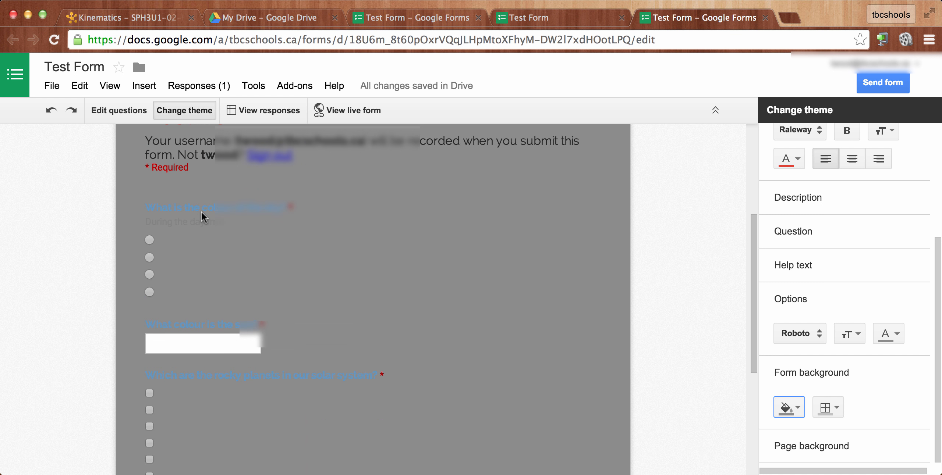
{"action": "left_click", "coordinate": [798, 409]}
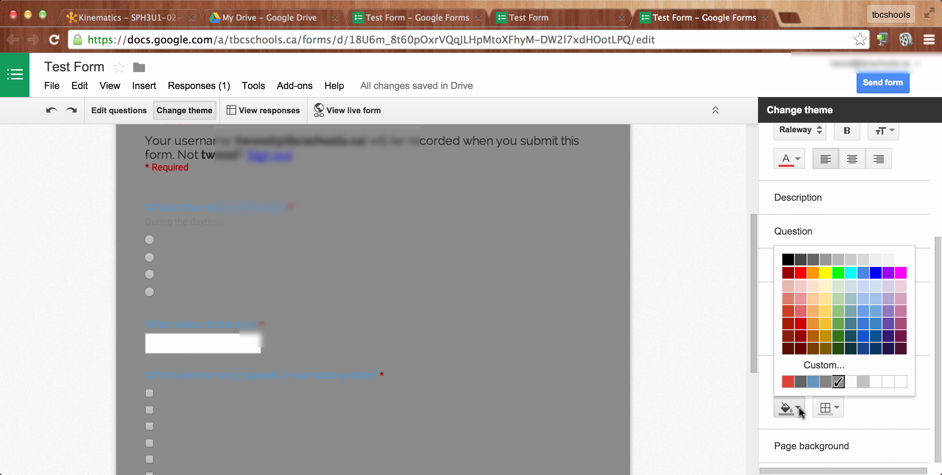
{"action": "left_click", "coordinate": [863, 381]}
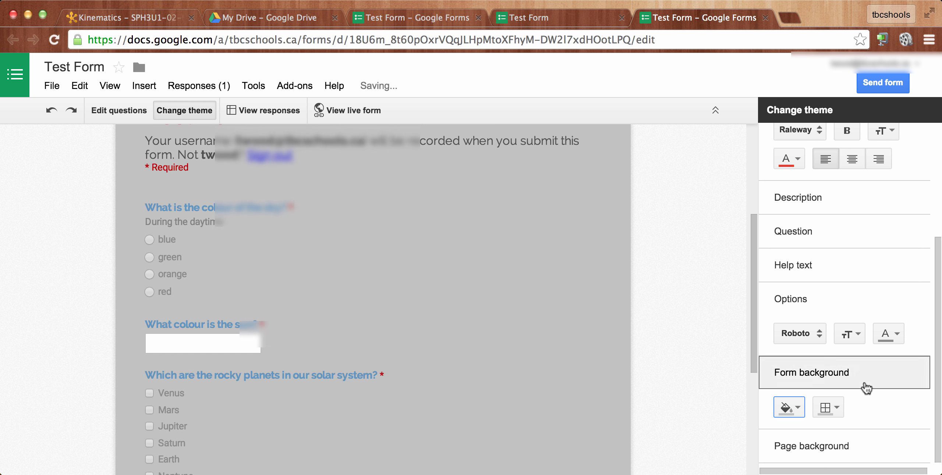
- Upload an outer-space picture as the page background image and open the live form
{"action": "left_click", "coordinate": [812, 453]}
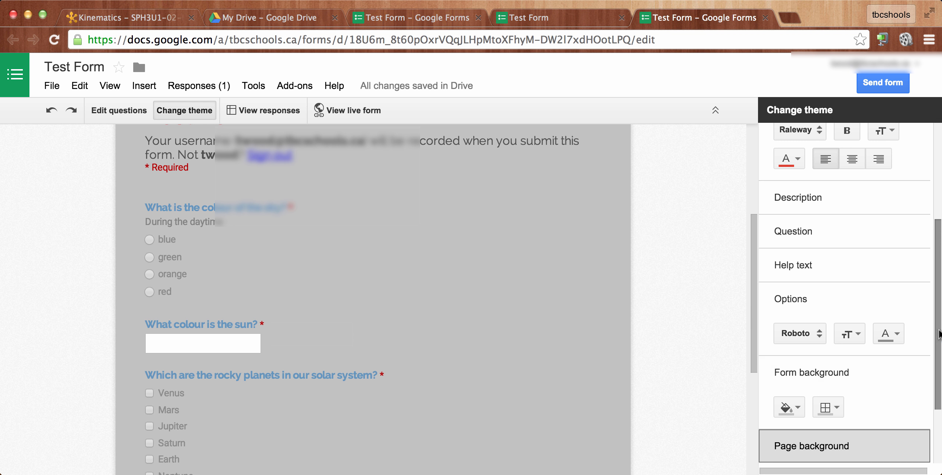
{"action": "left_click_drag", "start_coordinate": [937, 333], "coordinate": [938, 447]}
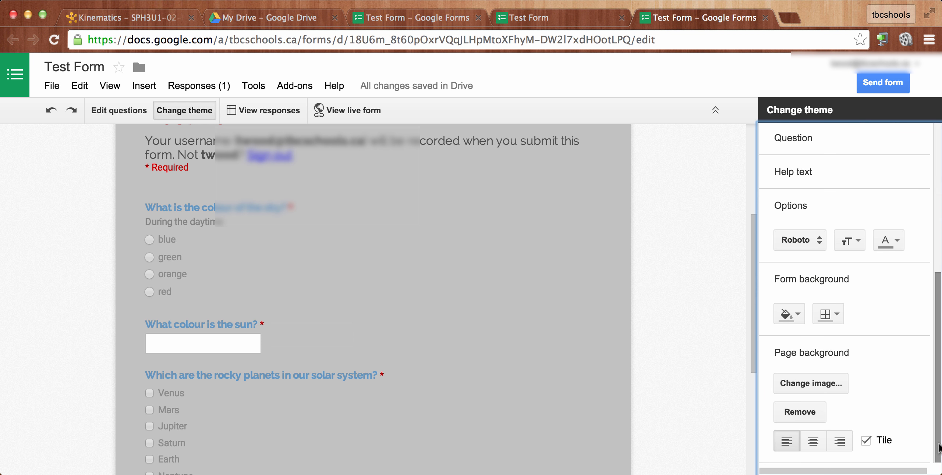
{"action": "left_click", "coordinate": [798, 382]}
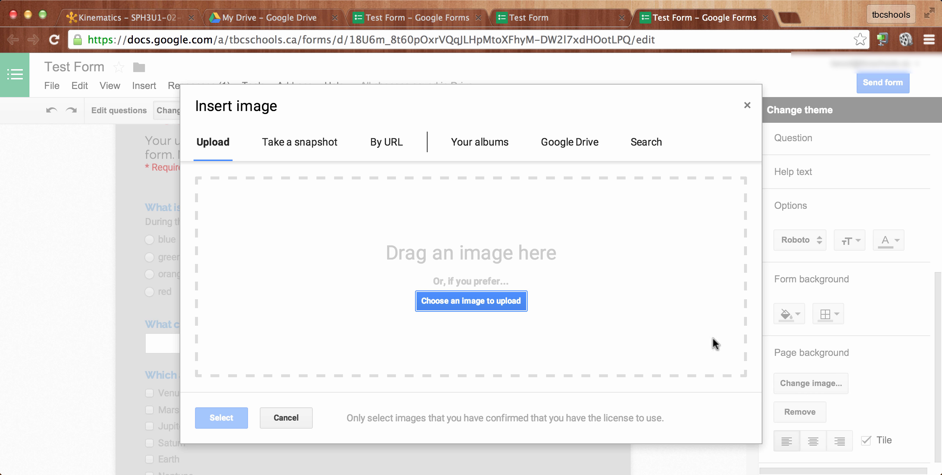
{"action": "left_click", "coordinate": [458, 303]}
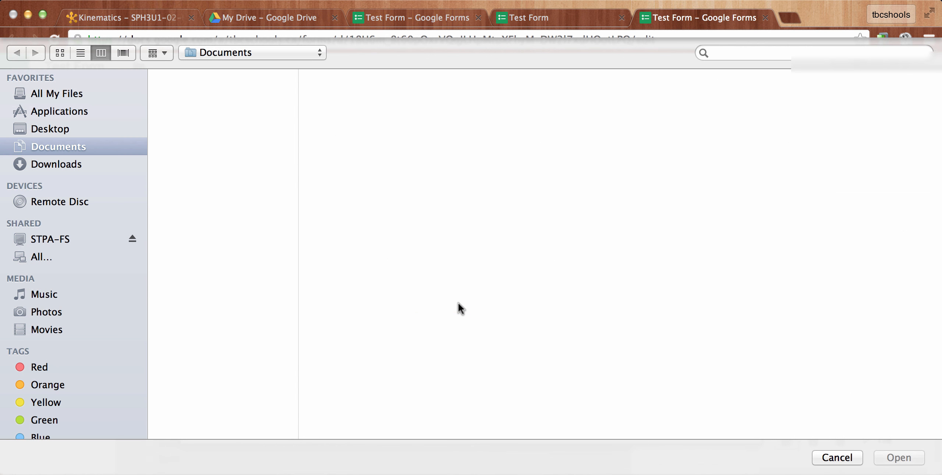
{"action": "double_click", "coordinate": [252, 354]}
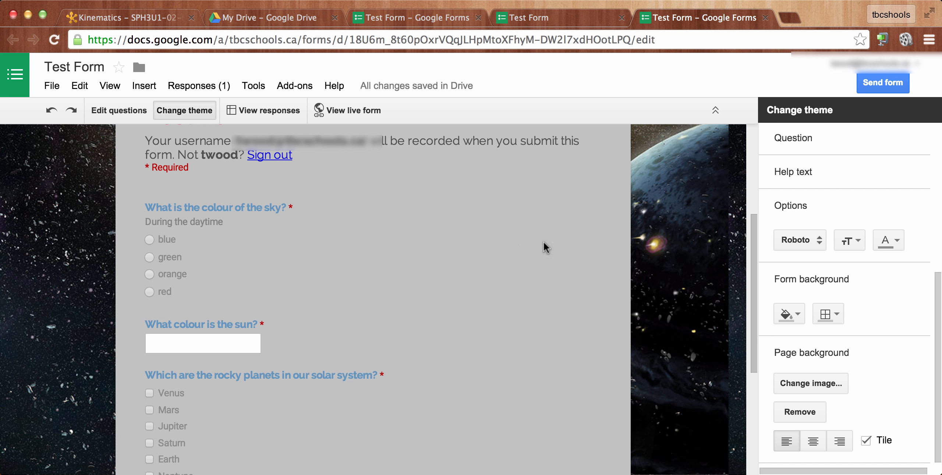
{"action": "left_click", "coordinate": [348, 111]}
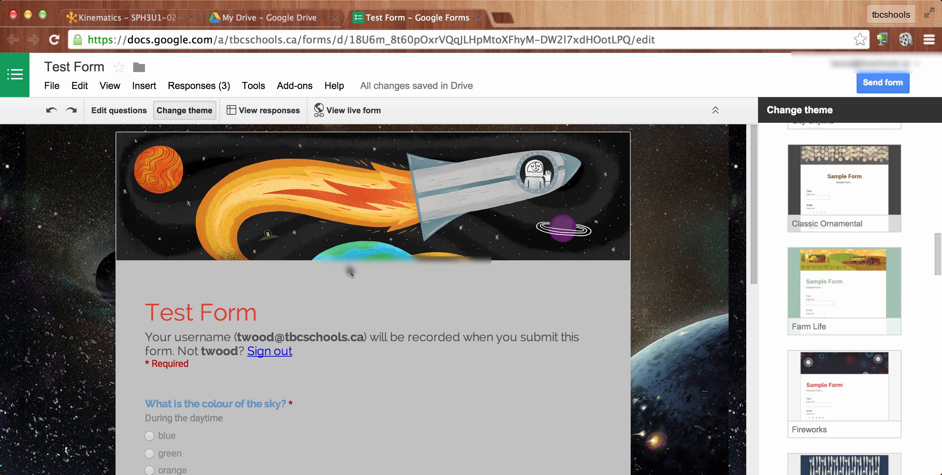
- Open the updated summary of responses and examine the answers to the sky, sun and rocky planets questions
{"action": "left_click", "coordinate": [199, 87]}
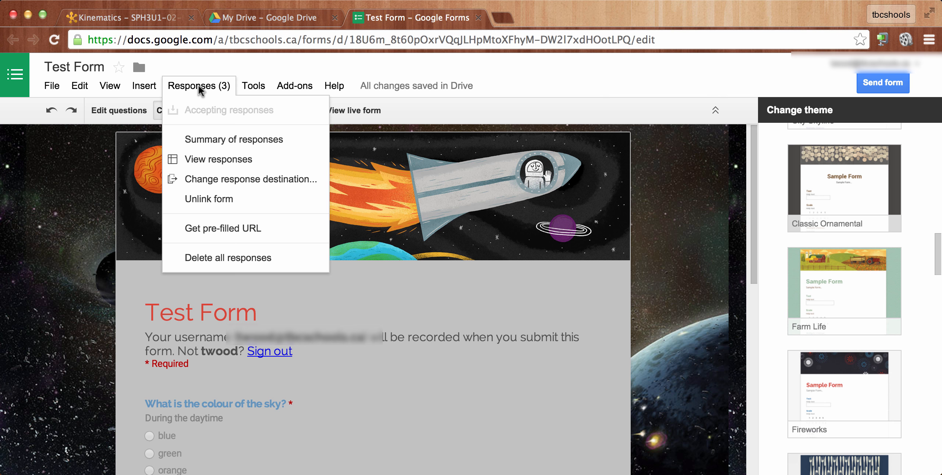
{"action": "left_click", "coordinate": [217, 142]}
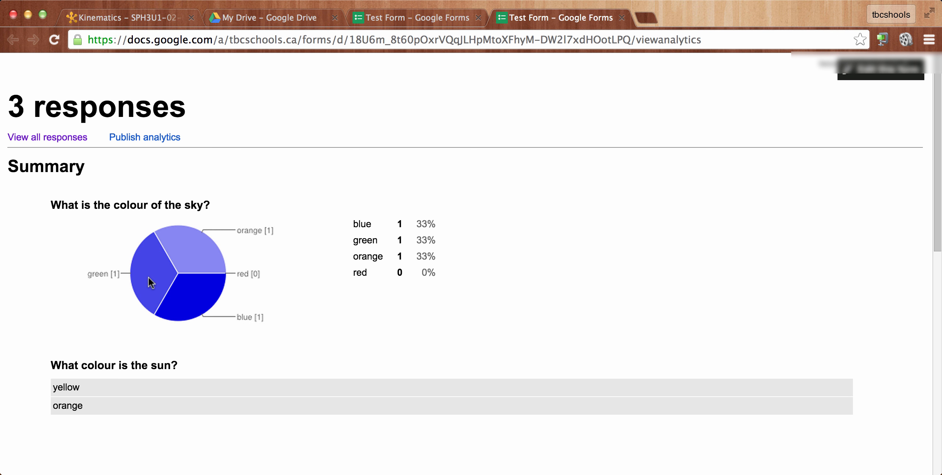
{"action": "scroll", "coordinate": [235, 265], "scroll_direction": "down", "scroll_amount": 5}
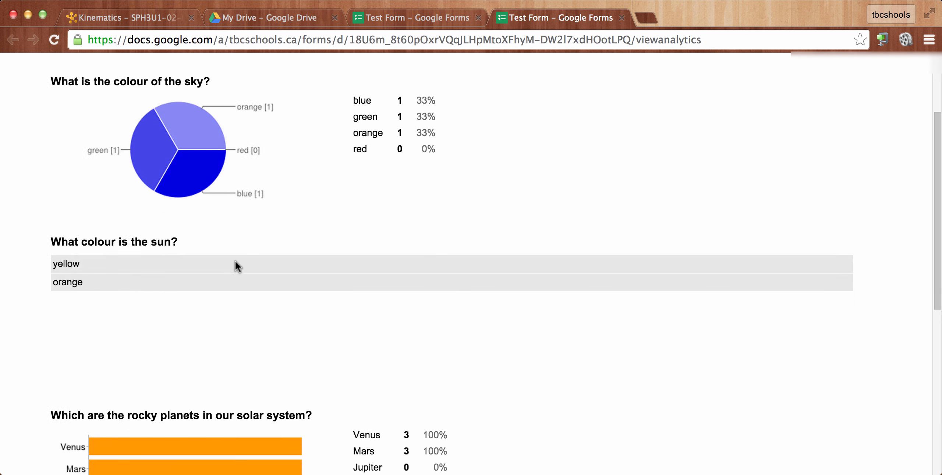
{"action": "scroll", "coordinate": [235, 264], "scroll_direction": "down", "scroll_amount": 10}
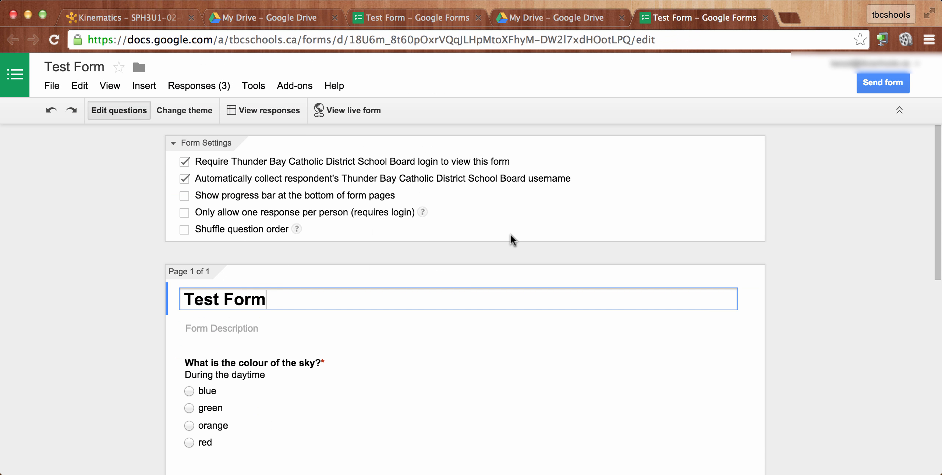
{"action": "scroll", "coordinate": [124, 312], "scroll_direction": "down", "scroll_amount": 5}
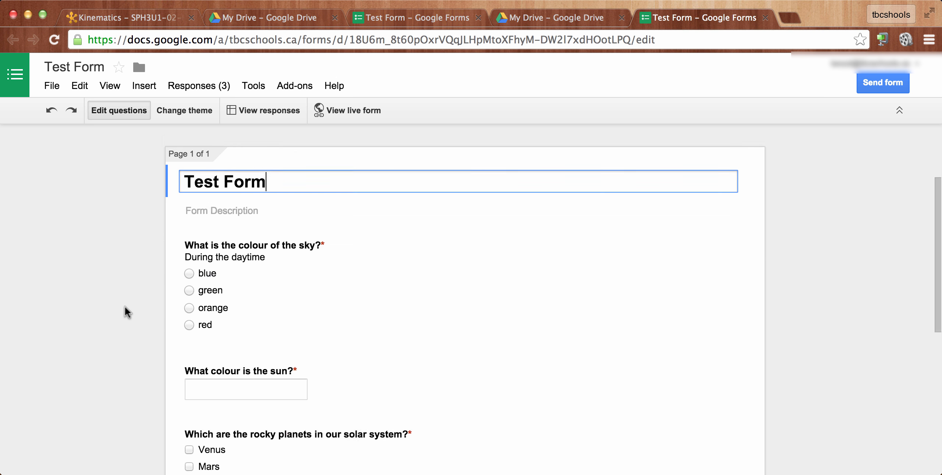
- Generate a short URL for sharing the test form and copy that link
{"action": "scroll", "coordinate": [124, 312], "scroll_direction": "down", "scroll_amount": 1}
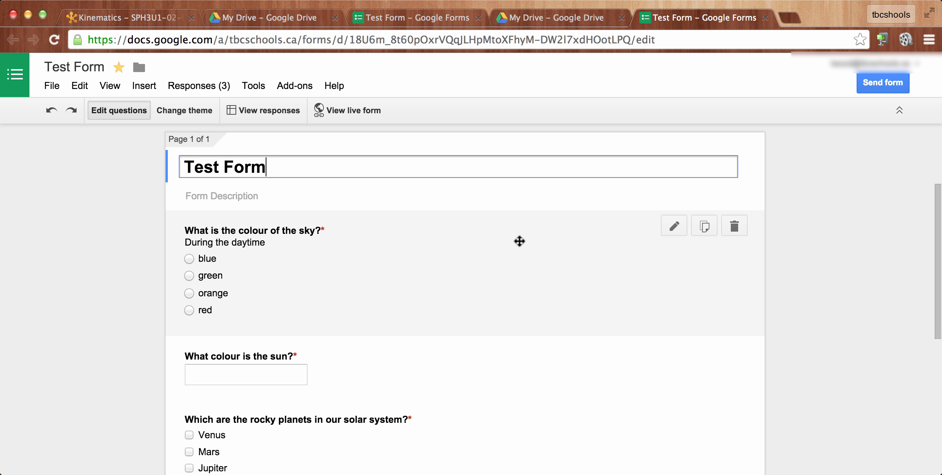
{"action": "left_click", "coordinate": [882, 83]}
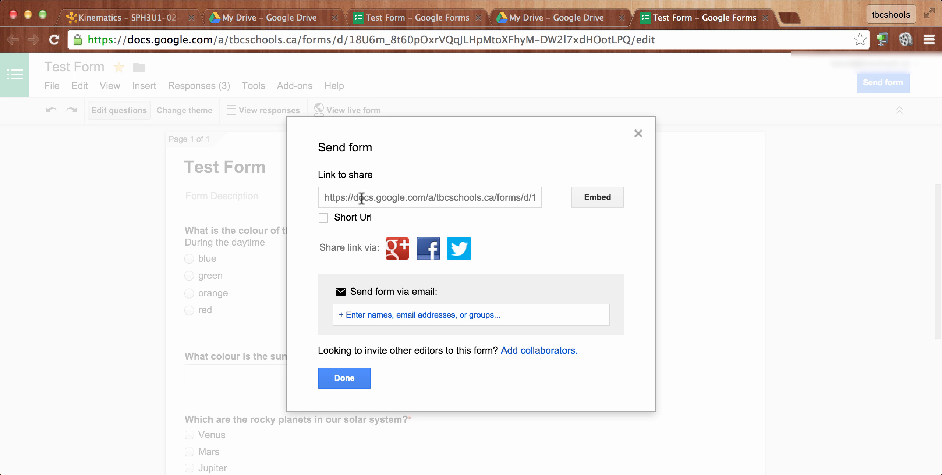
{"action": "left_click", "coordinate": [323, 218]}
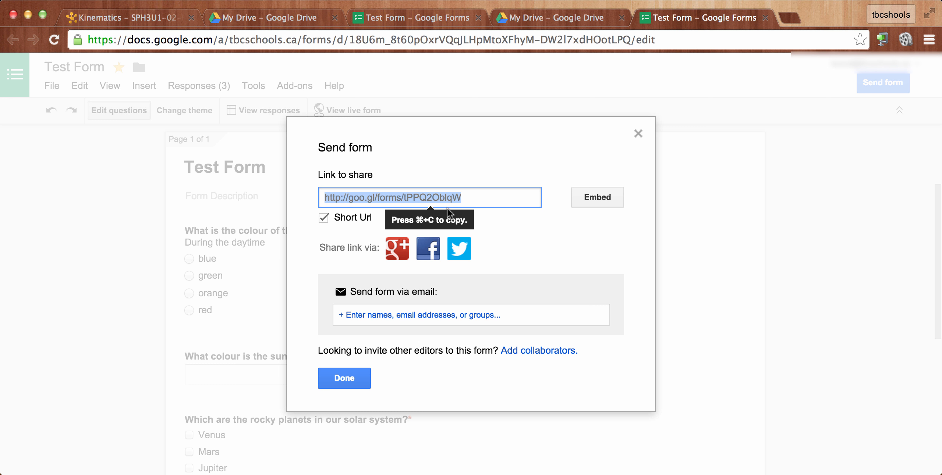
{"action": "right_click", "coordinate": [446, 195]}
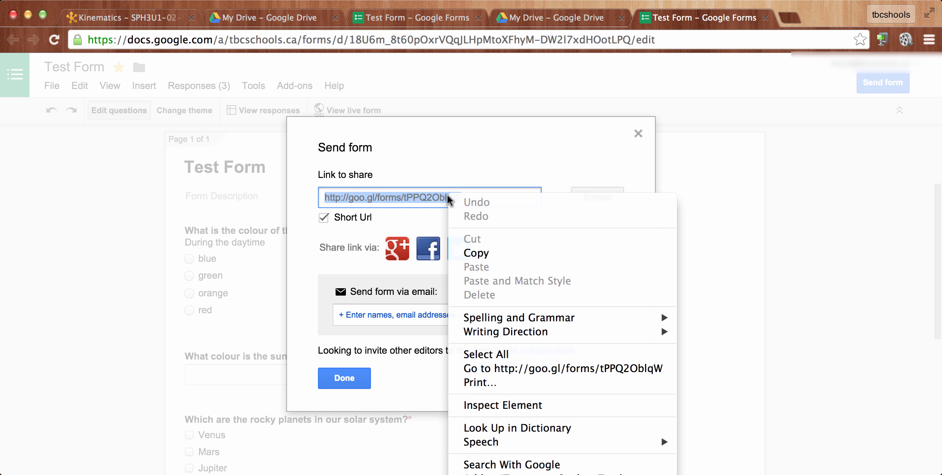
{"action": "left_click", "coordinate": [473, 252]}
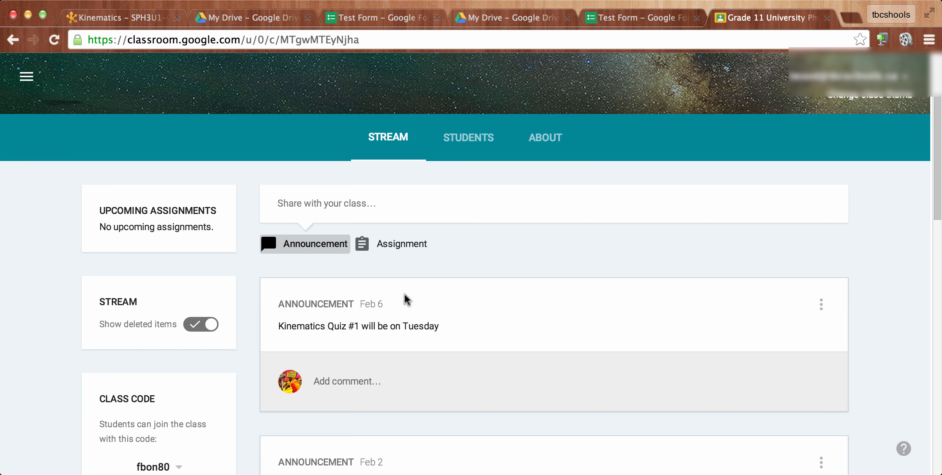
- Switch to the Grade 11 University class in Google Classroom and start an announcement with the copied form link as its link
{"action": "left_click", "coordinate": [302, 252]}
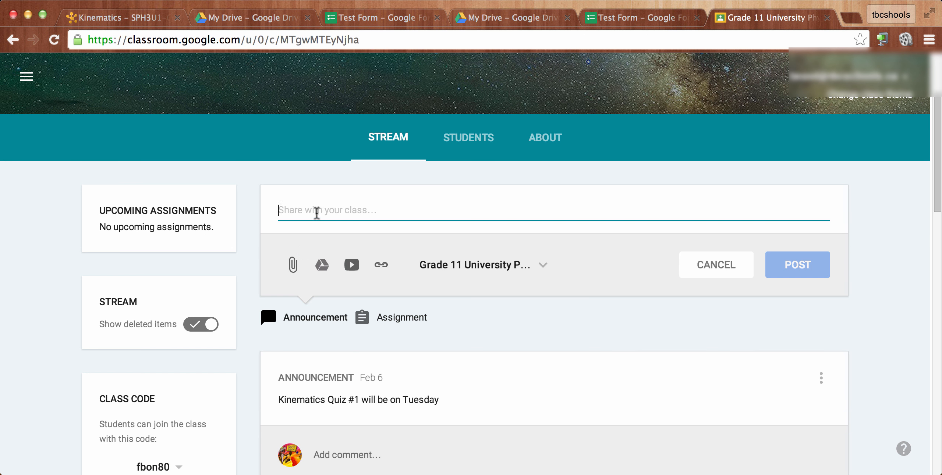
{"action": "left_click", "coordinate": [381, 265]}
{"action": "right_click", "coordinate": [295, 243]}
{"action": "left_click", "coordinate": [323, 314]}
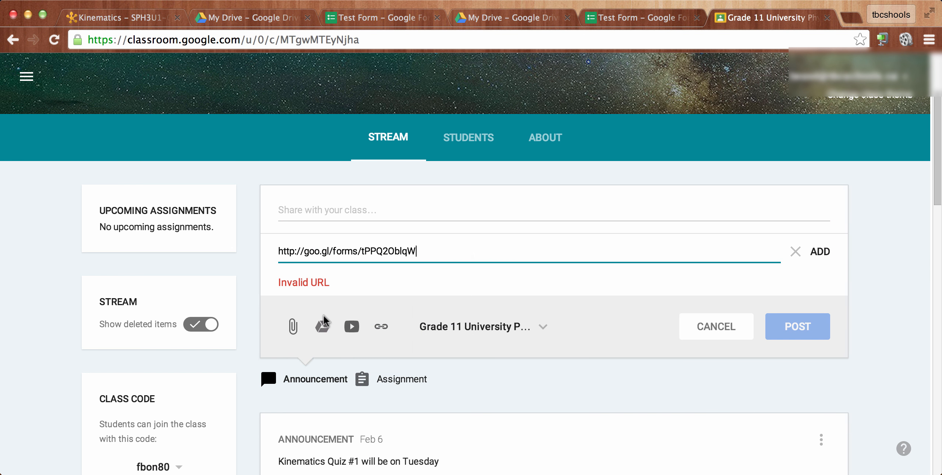
- Enter "Solar System Assessment" as the announcement text and post it to the class stream
{"action": "left_click", "coordinate": [294, 210]}
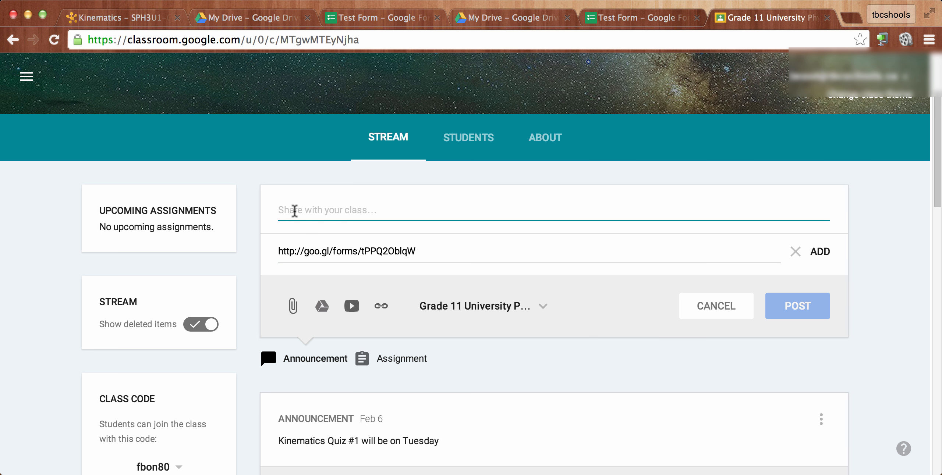
{"action": "type", "text": "Solar S"}
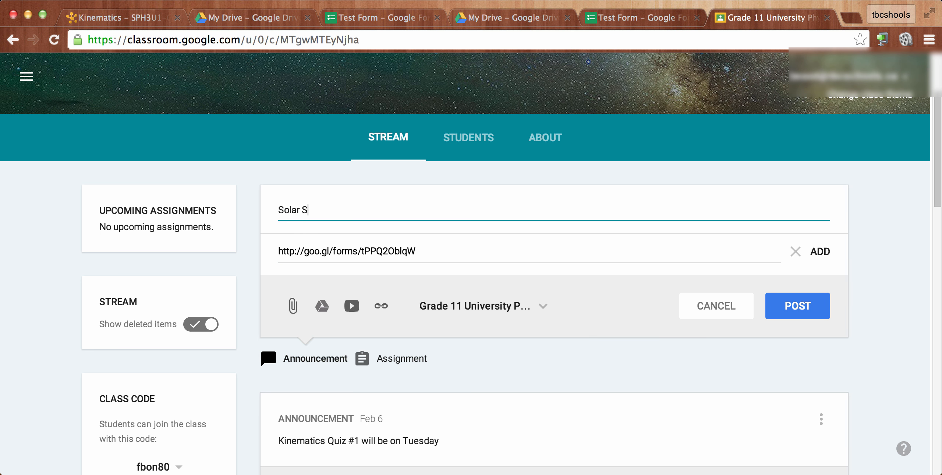
{"action": "type", "text": "ystem Assessment"}
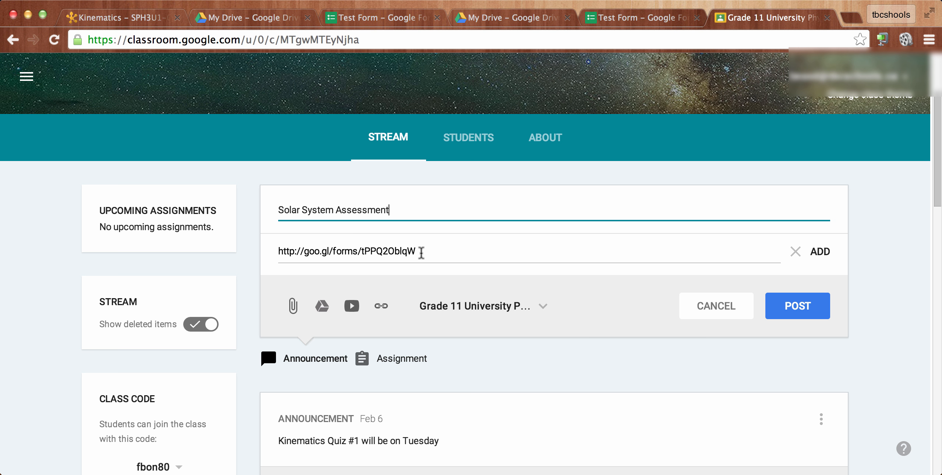
{"action": "left_click", "coordinate": [796, 306]}
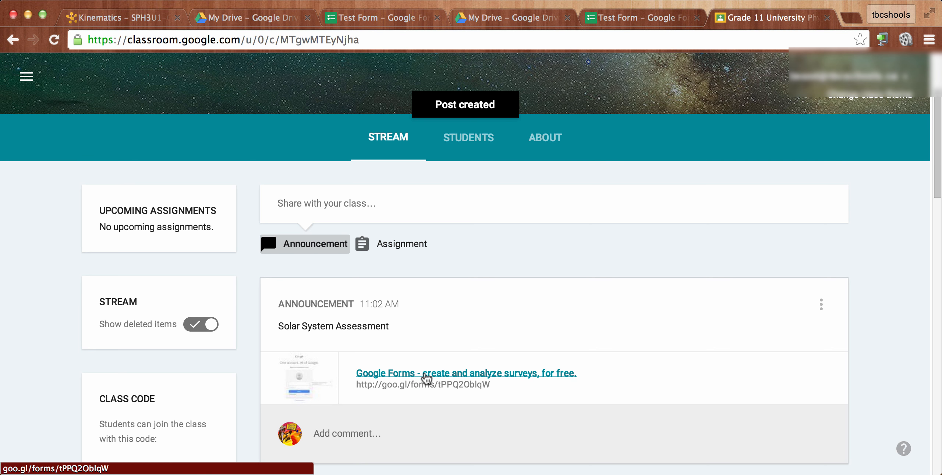
- Open the form link from the posted announcement and examine the live form's questions
{"action": "left_click", "coordinate": [427, 375]}
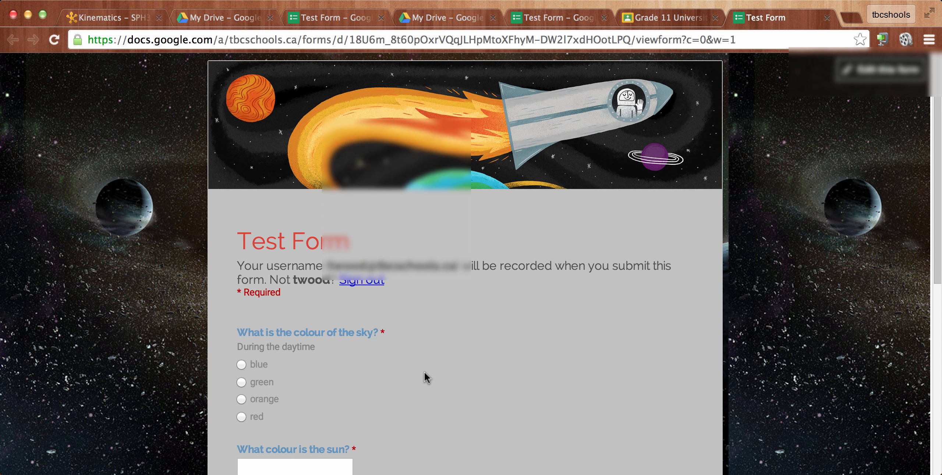
{"action": "scroll", "coordinate": [423, 372], "scroll_direction": "down", "scroll_amount": 4}
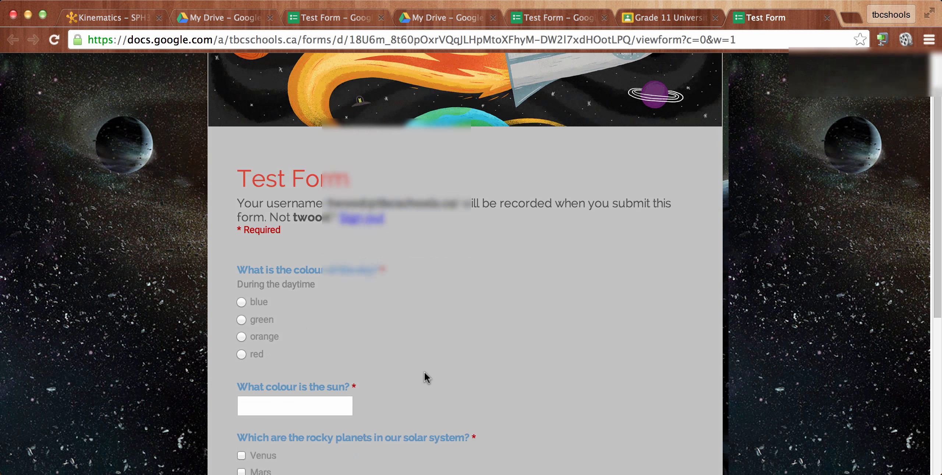